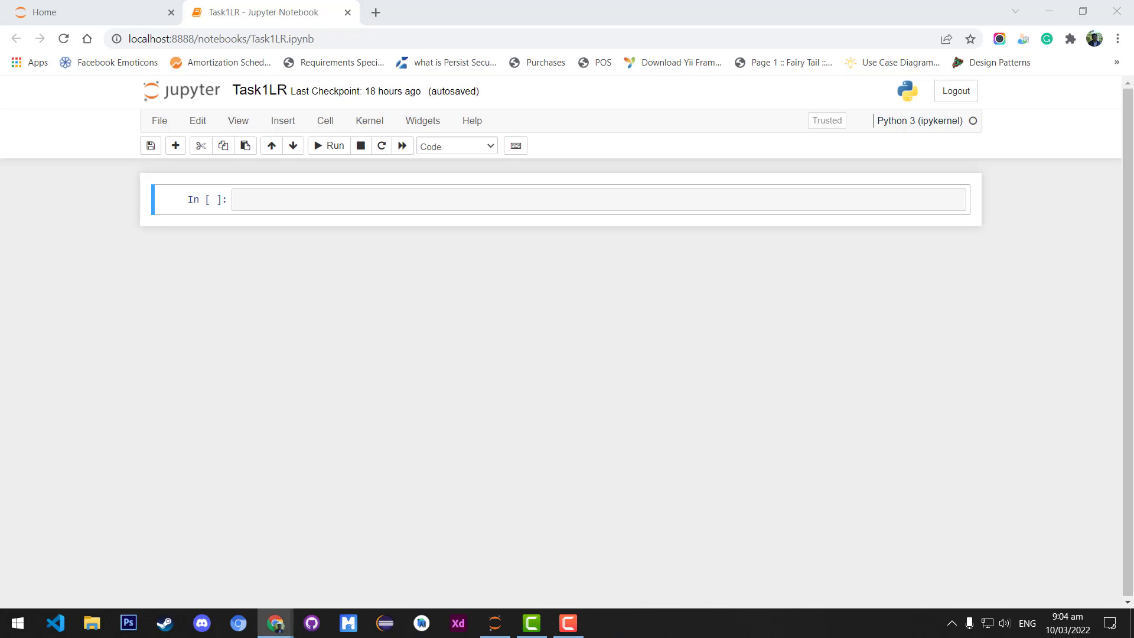
- Write and run the cell importing pandas, matplotlib, LinearRegression and train_test_split
click(283, 203)
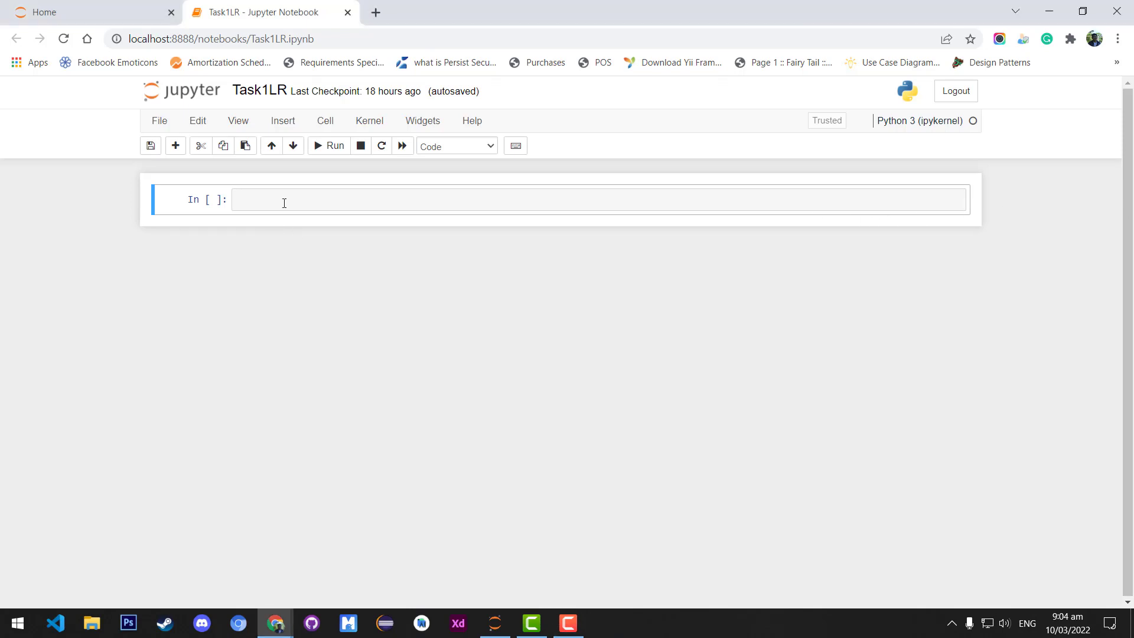
text(import pandas as pd)
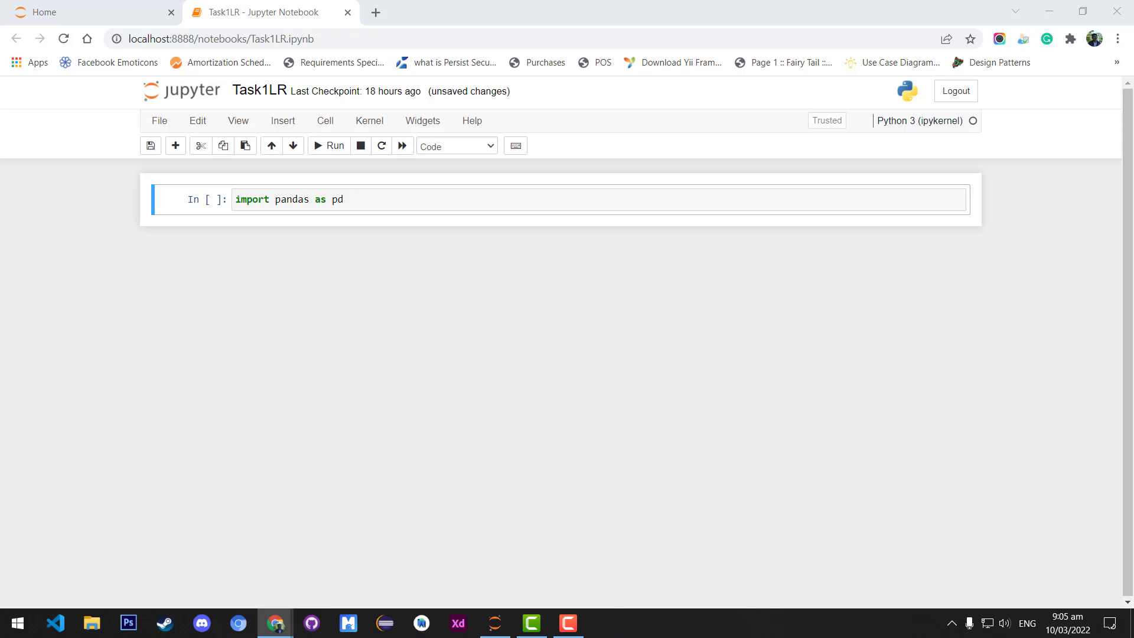
click(357, 201)
key(Return)
text(import matplotlib.pyplot as plt)
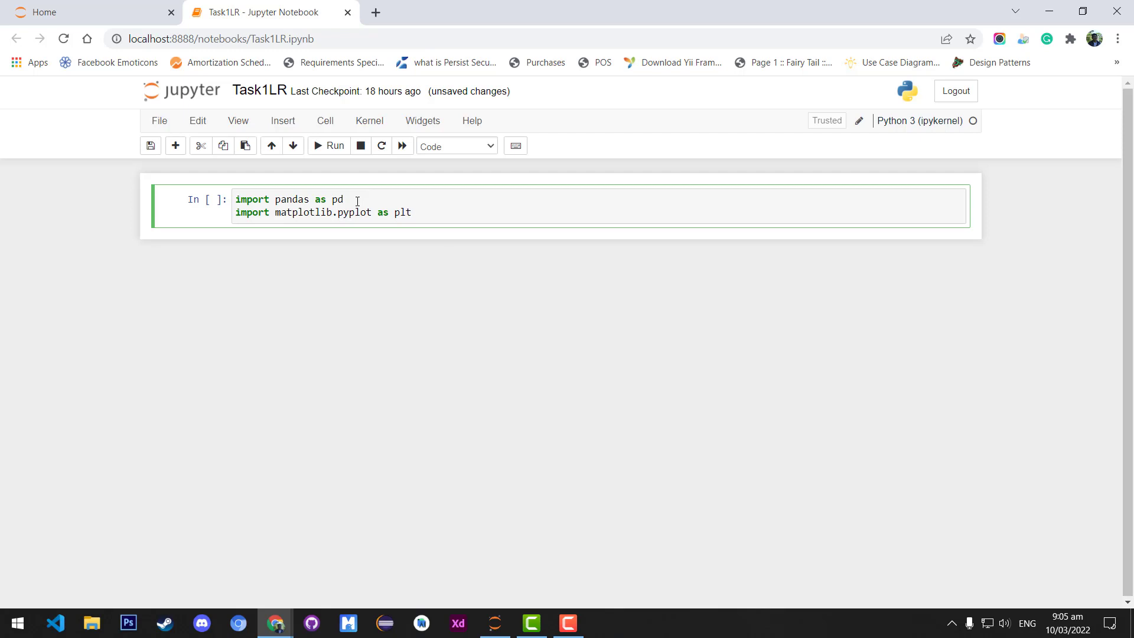
click(435, 212)
key(Return)
key(ctrl+v)
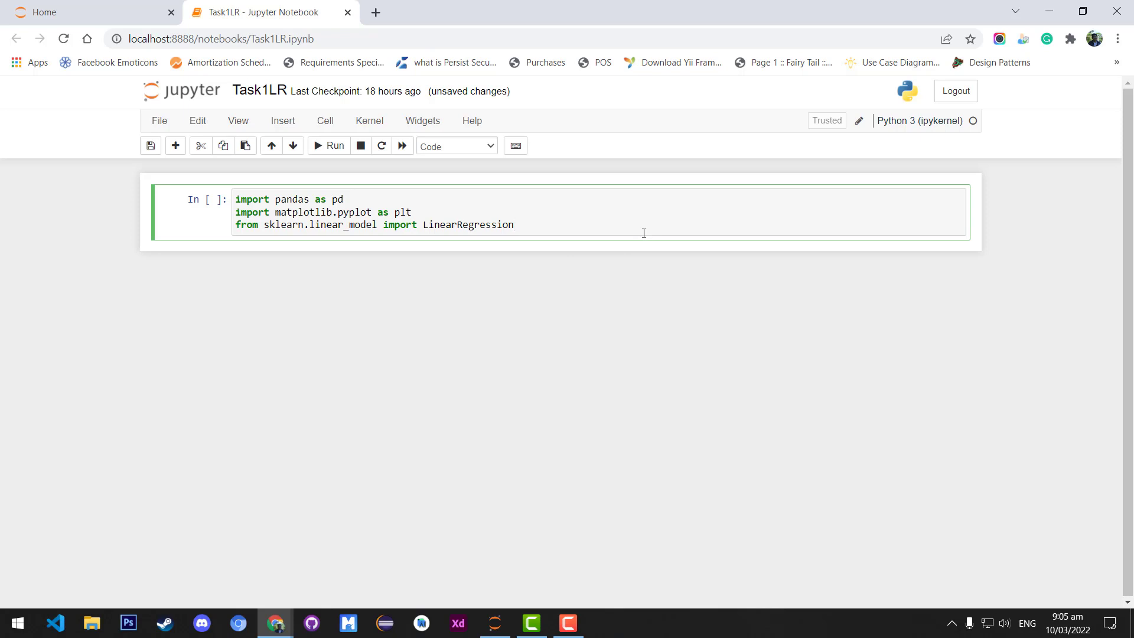
key(Return)
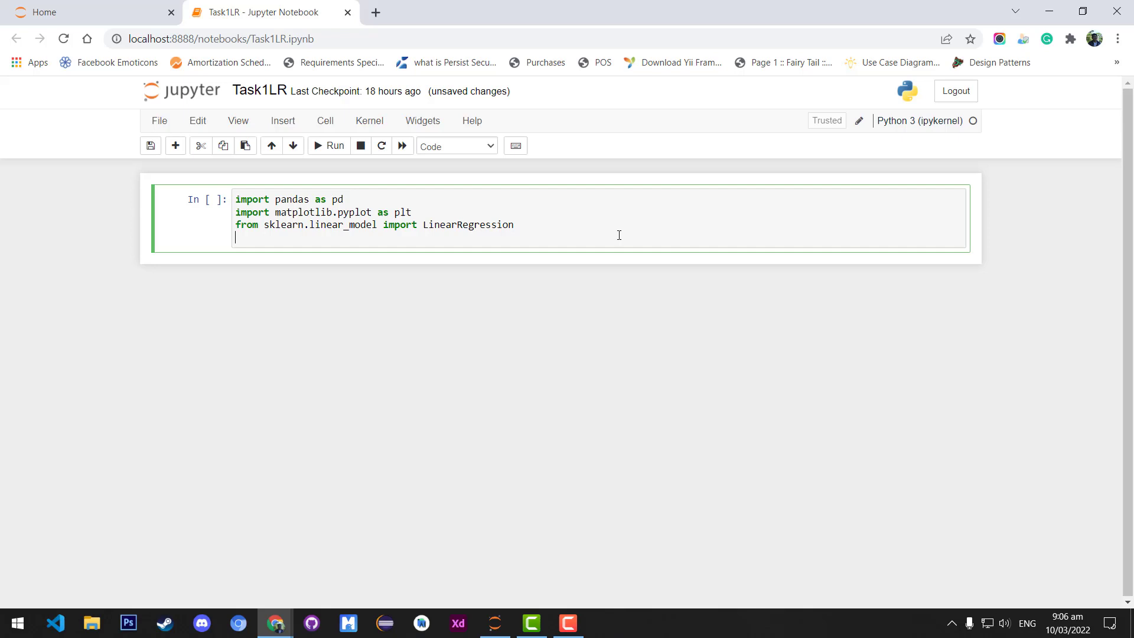
key(BackSpace)
key(Return)
text(from sklearn.model_selection import train_test_split)
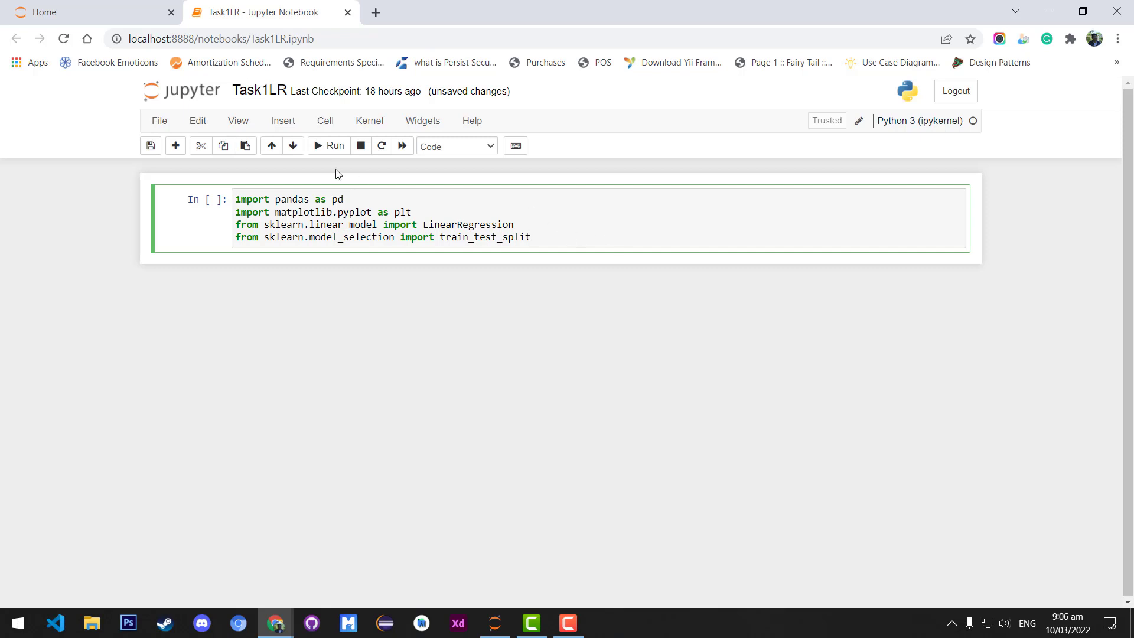
click(324, 148)
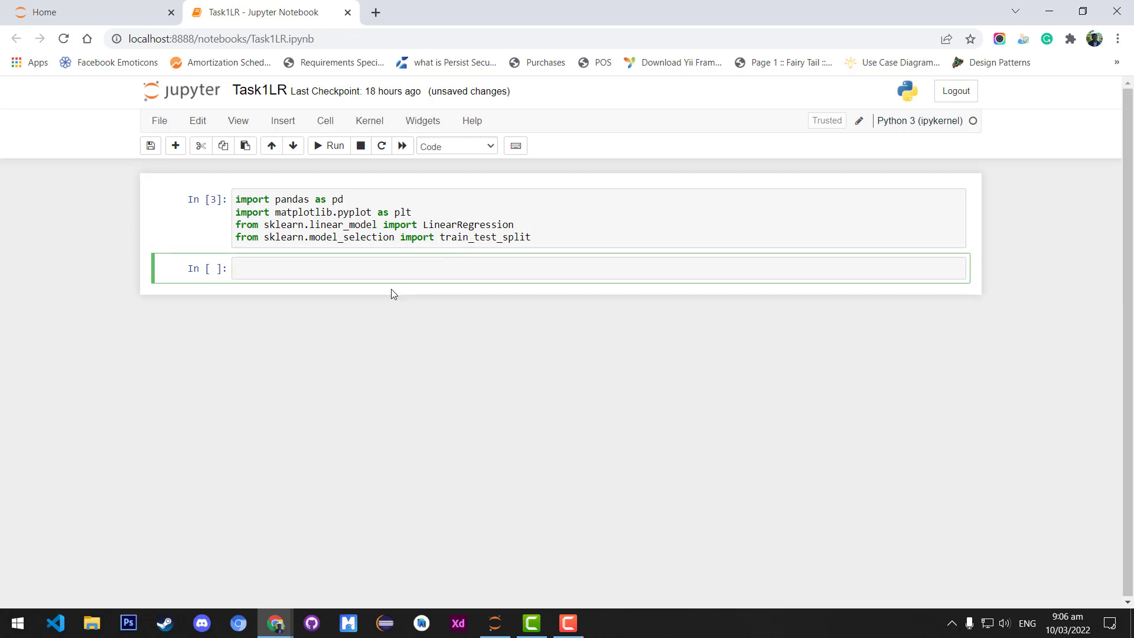
- Load student_scores.csv into ds with pd.read_csv and show ds.head(5)
click(296, 269)
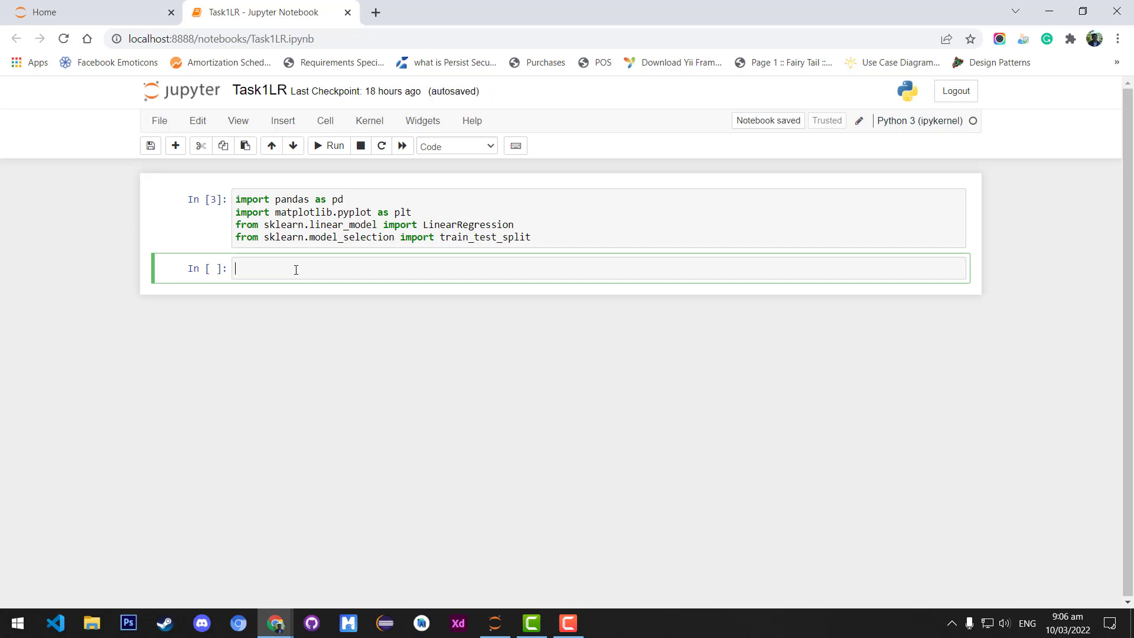
text(ds = pd.read_csv(r"C:\Users\Jaydee\Downloads\student_scores.csv"))
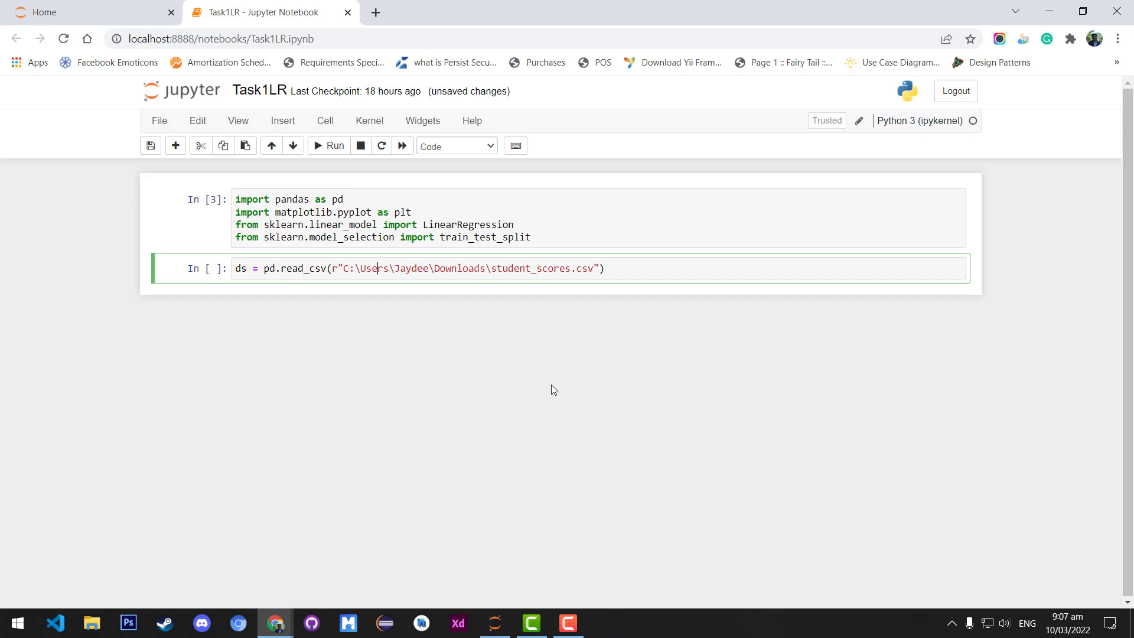
click(333, 268)
click(616, 268)
key(Return)
text(ds.head(5))
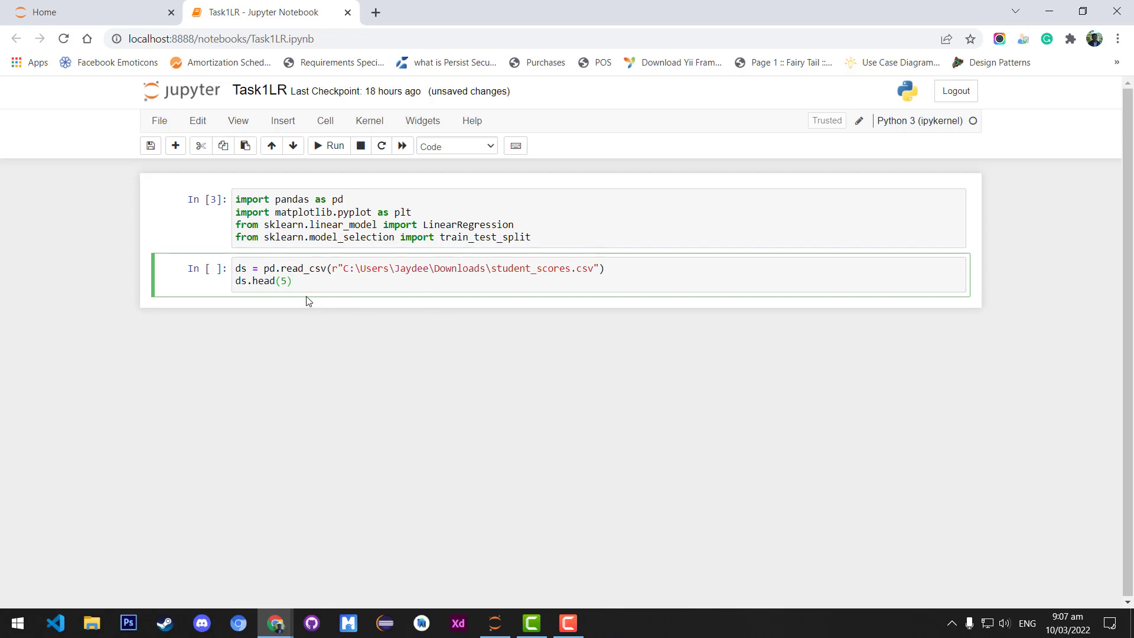
click(324, 149)
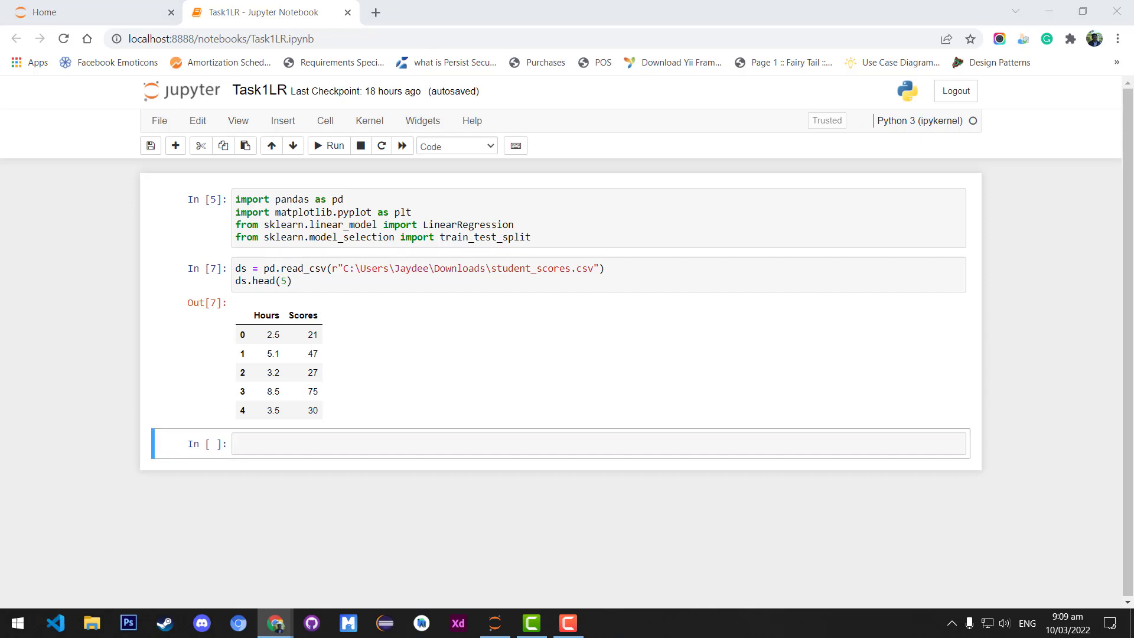
- Run ds.plot of Scores vs Hours with style '+', xlabel, ylabel and plt.show()
click(252, 444)
text(ds.plot(x="Hours", y="Scores", style="+"))
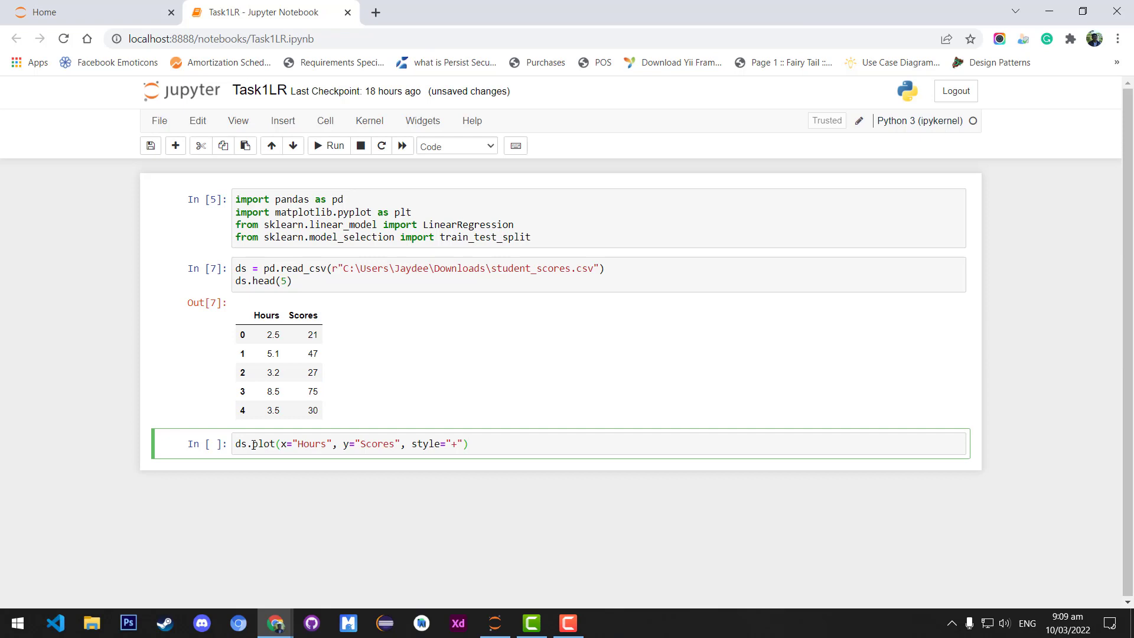
key(Return)
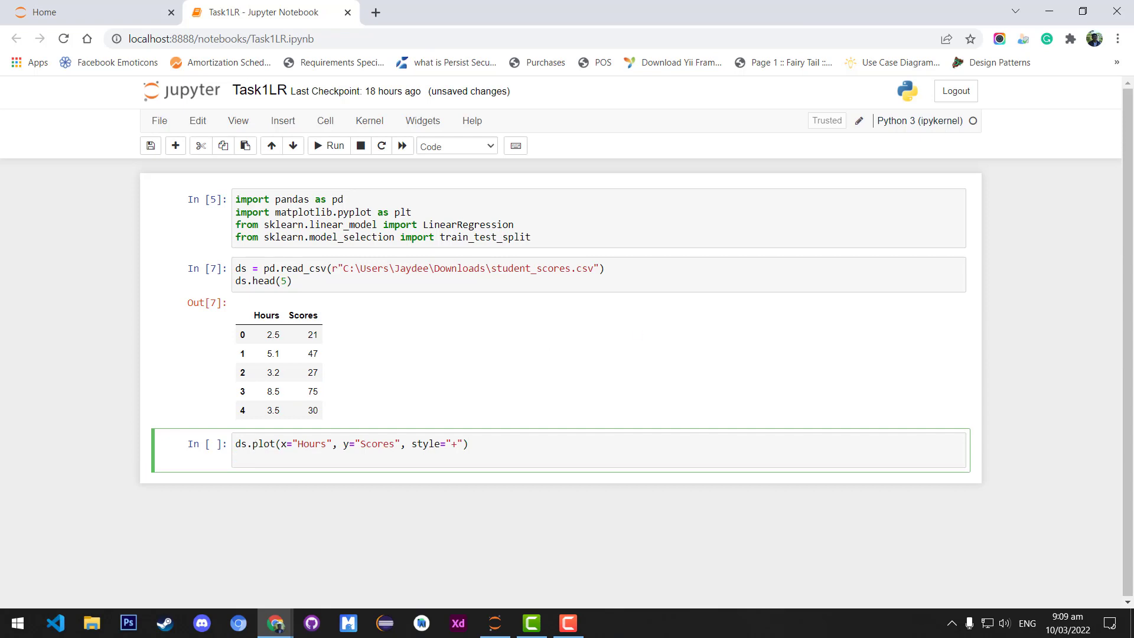
key(alt+Tab)
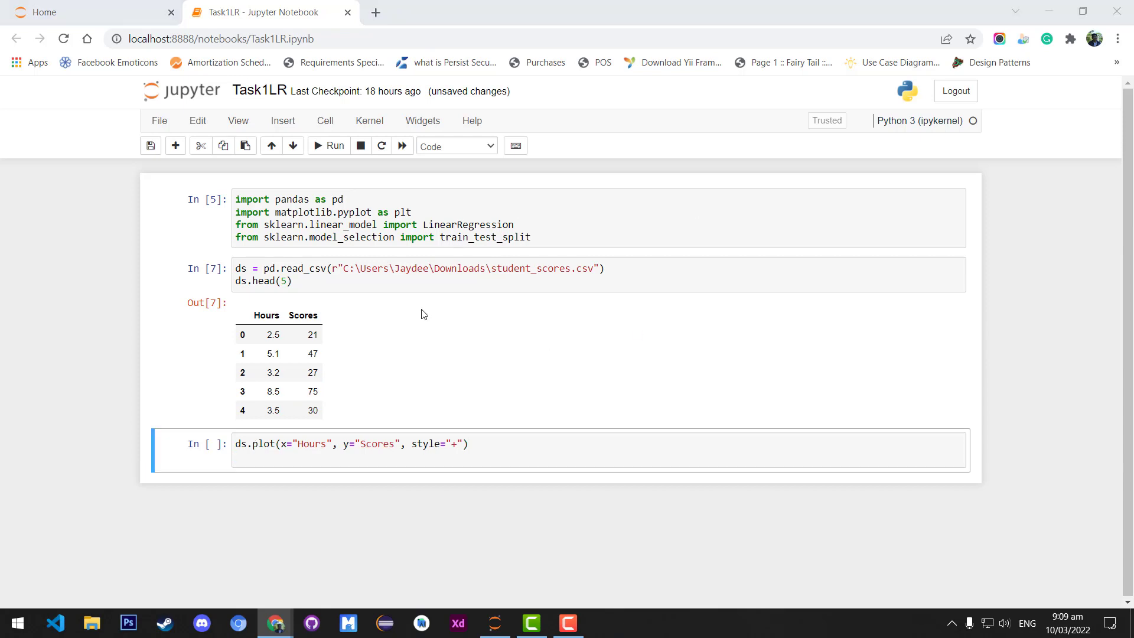
click(247, 453)
text(plt.xlabel("Hours"))
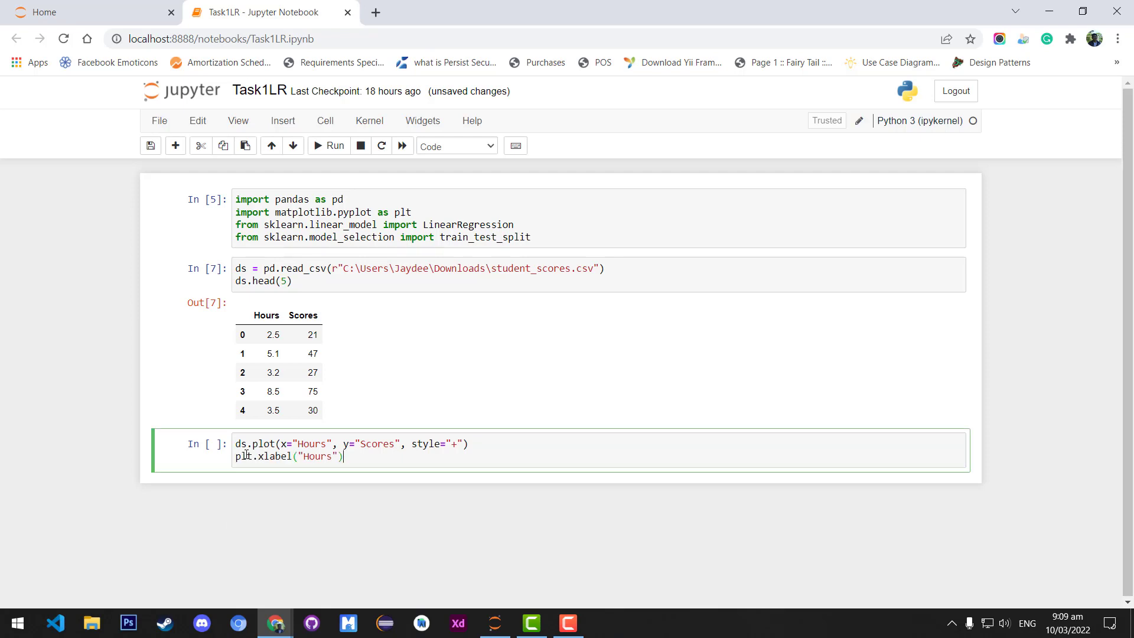
key(alt+Tab)
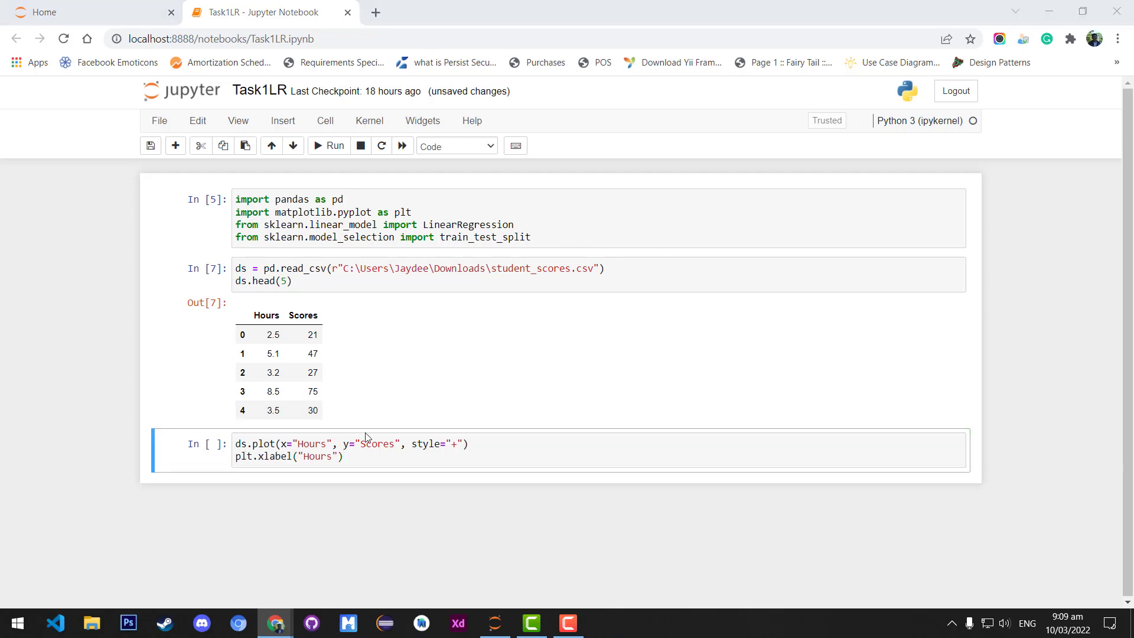
click(343, 456)
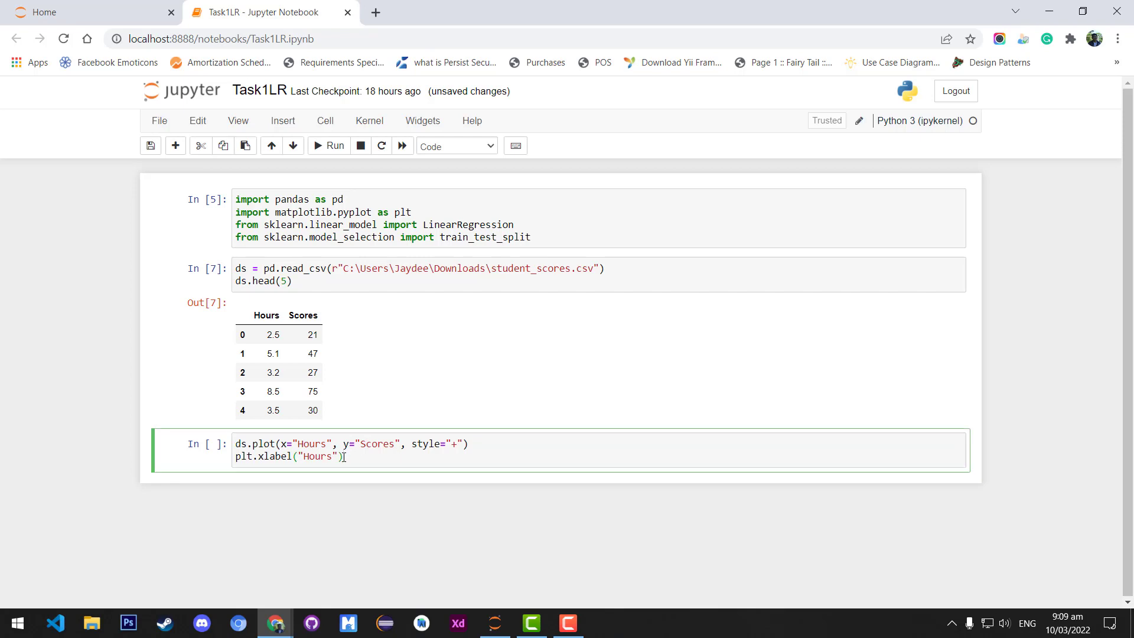
key(Return)
text(plt.ylabel("Scores"))
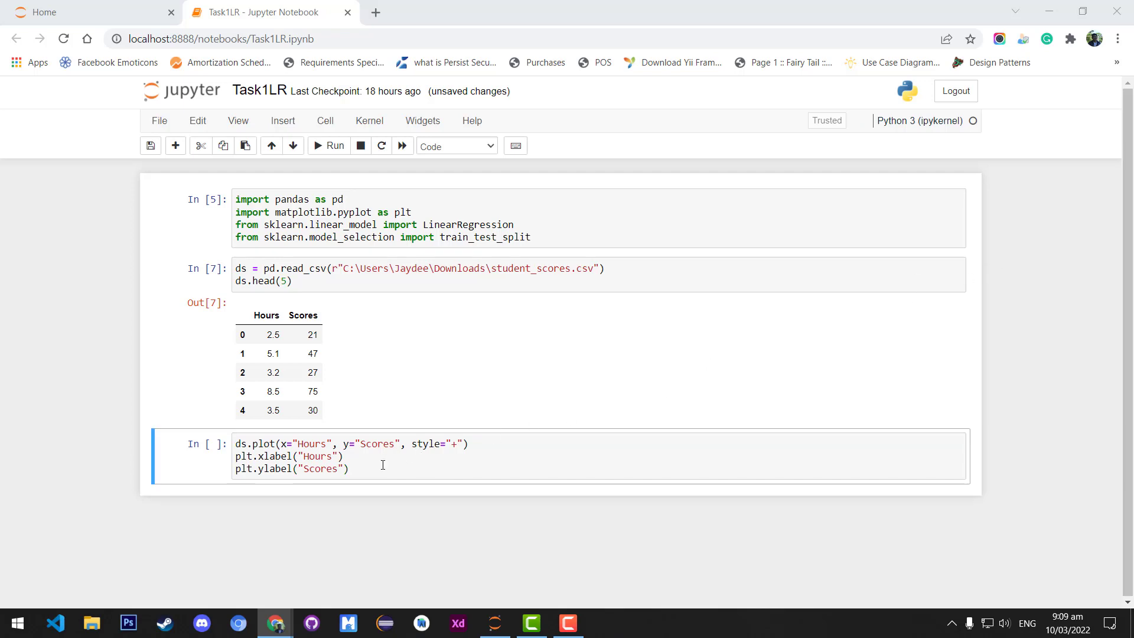
click(361, 465)
key(Return)
text(plt.show())
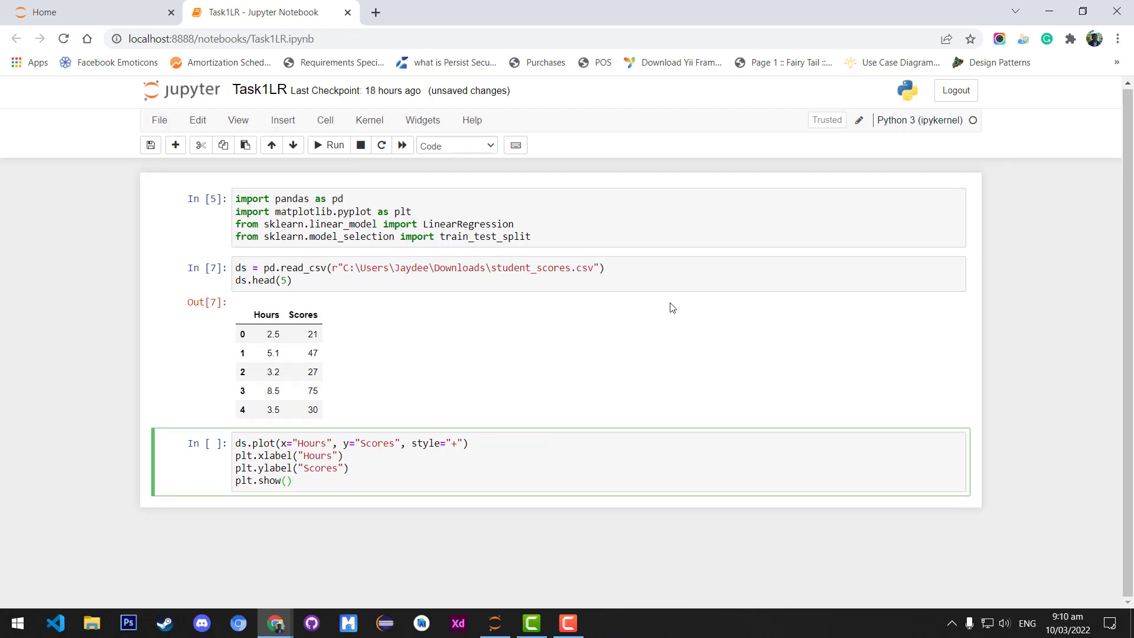
click(322, 145)
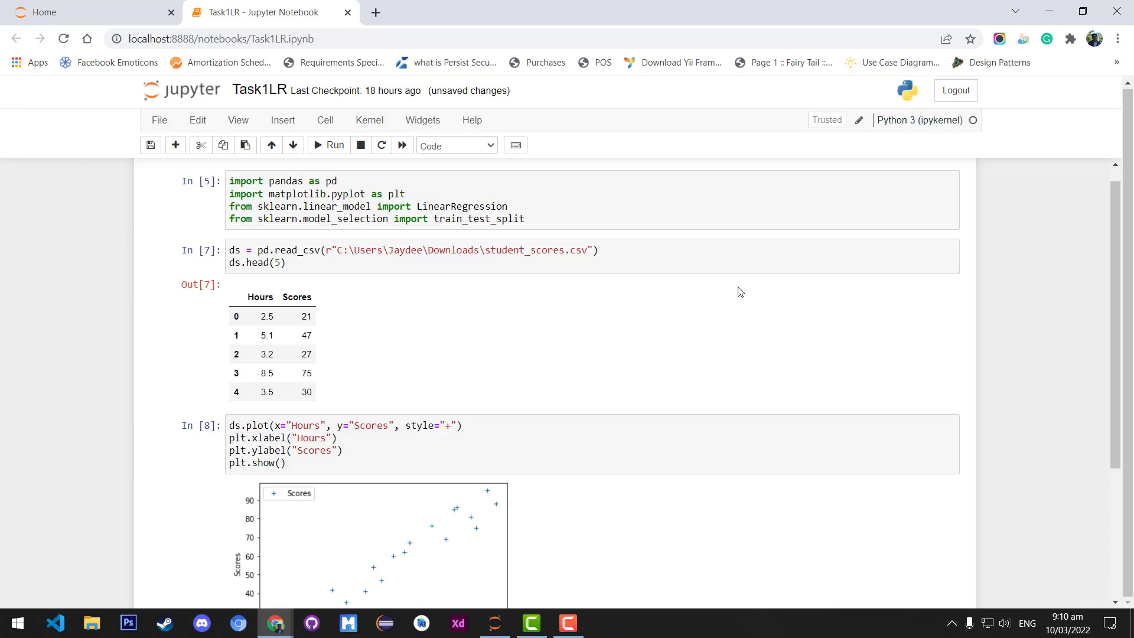
scroll(739, 292, down, 2)
scroll(740, 291, down, 1)
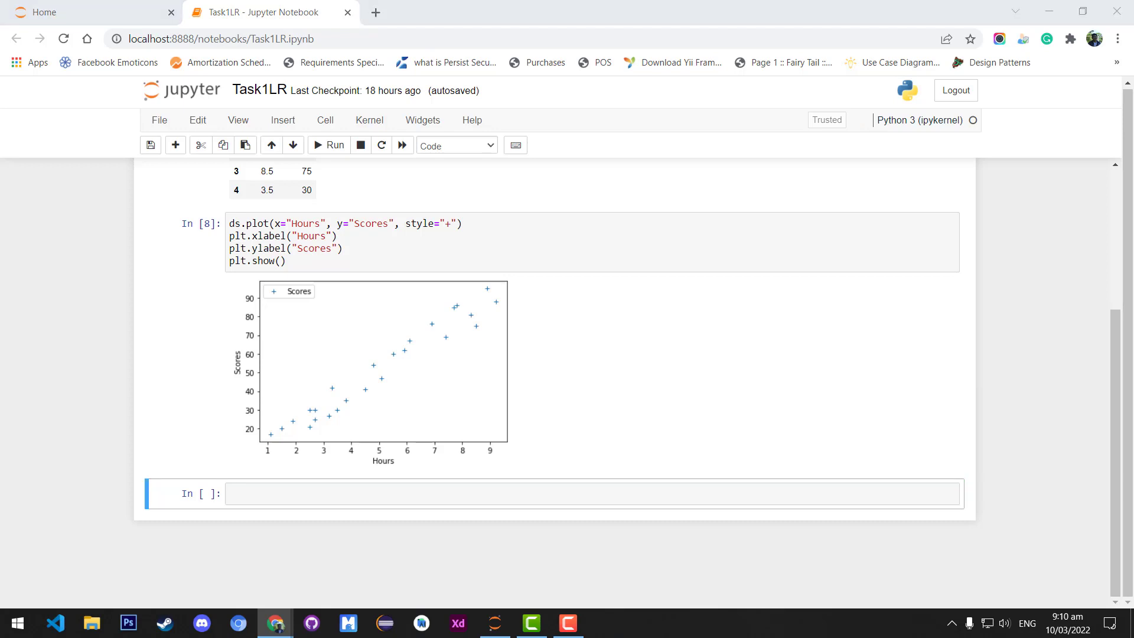
- Extract x and y with ds.iloc, then run train_test_split with train_size=0.7, random_state=0
click(246, 493)
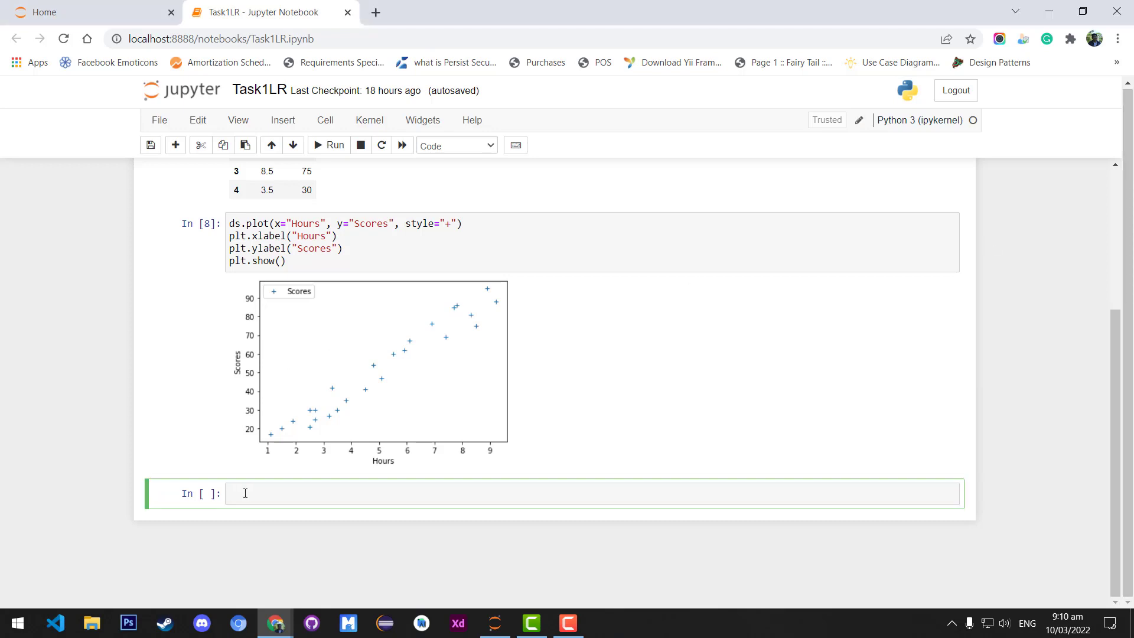
text(x = ds.iloc[:, :-1].values)
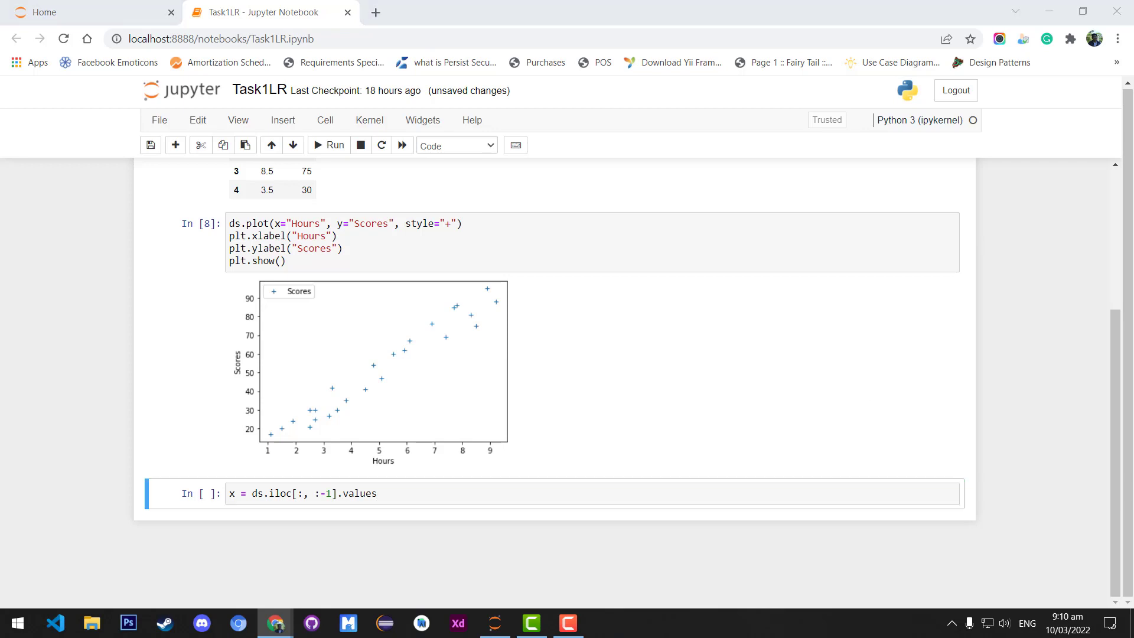
click(389, 495)
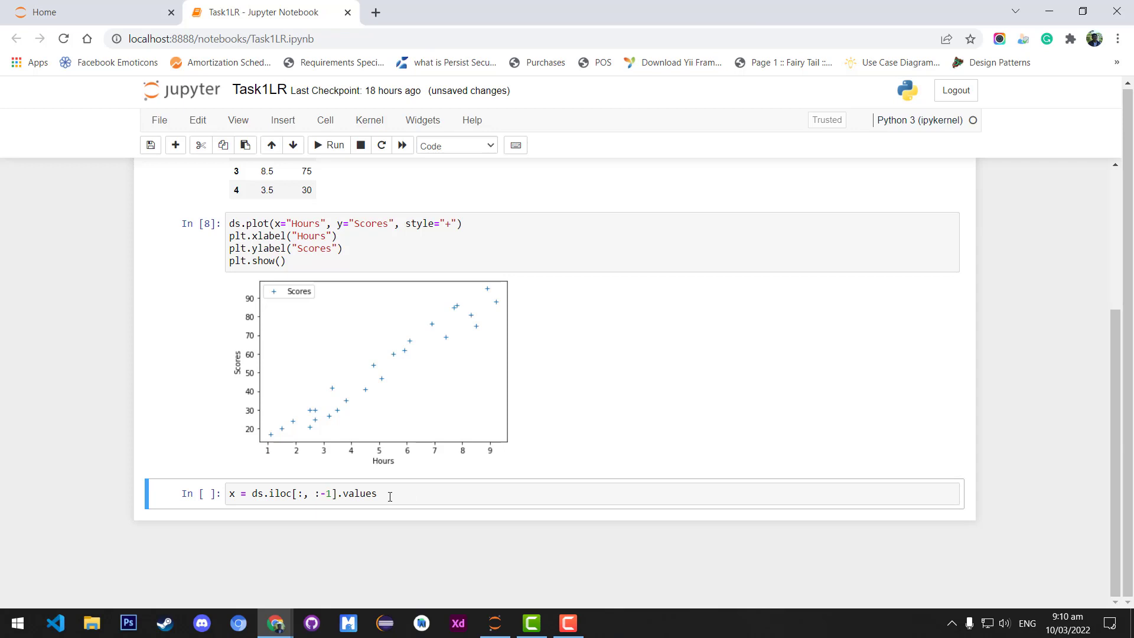
key(Return)
text(y = ds.iloc[:, 1].values)
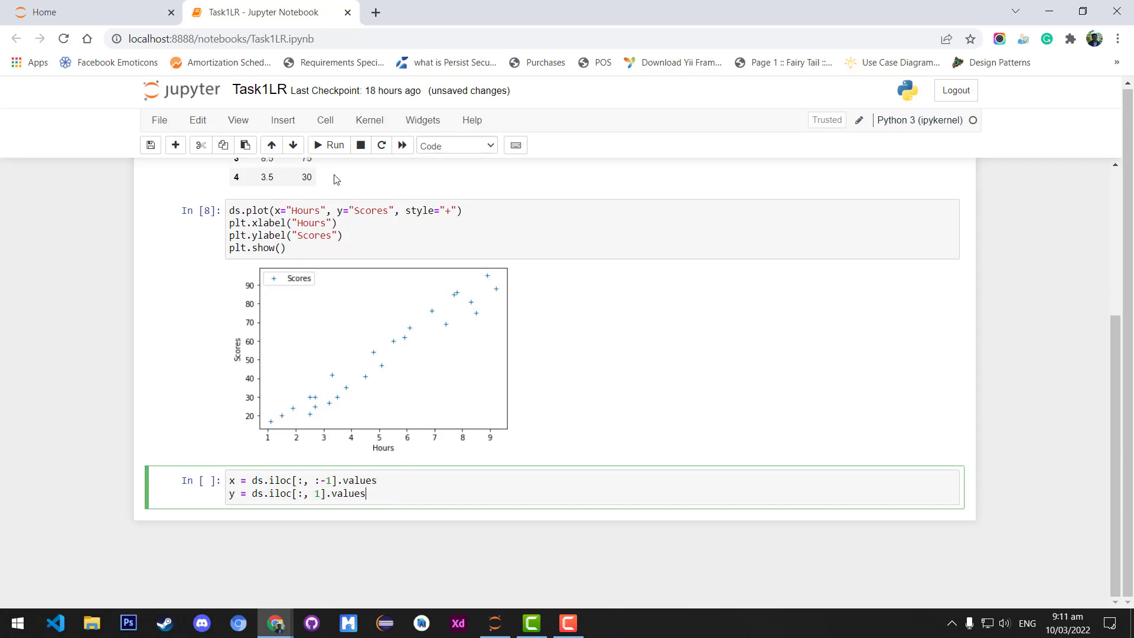
click(325, 148)
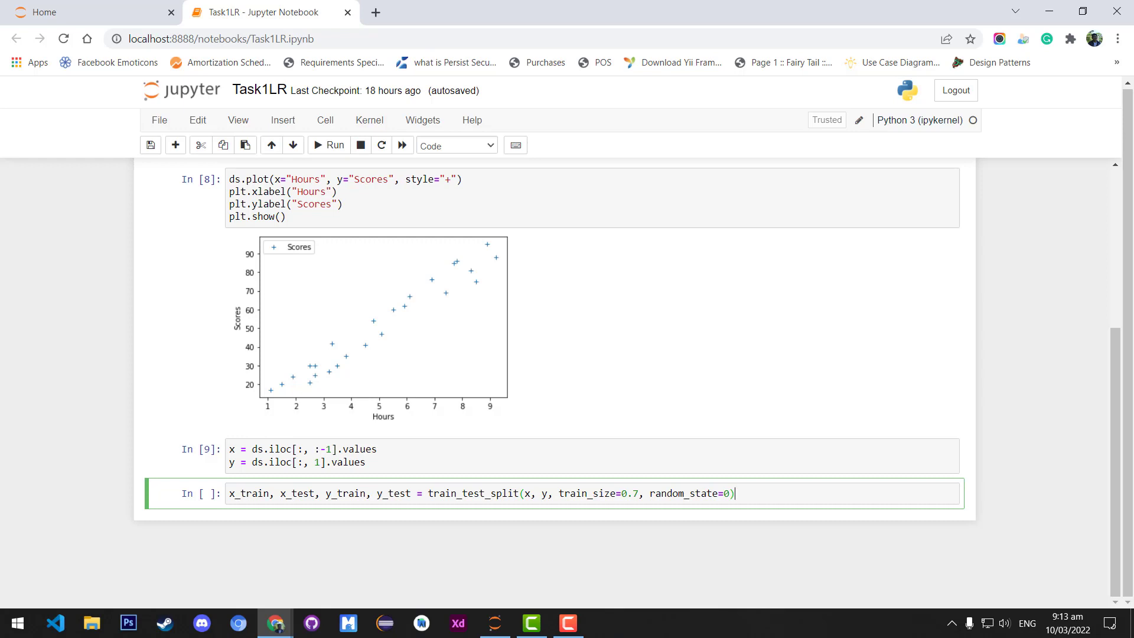
key(shift+Return)
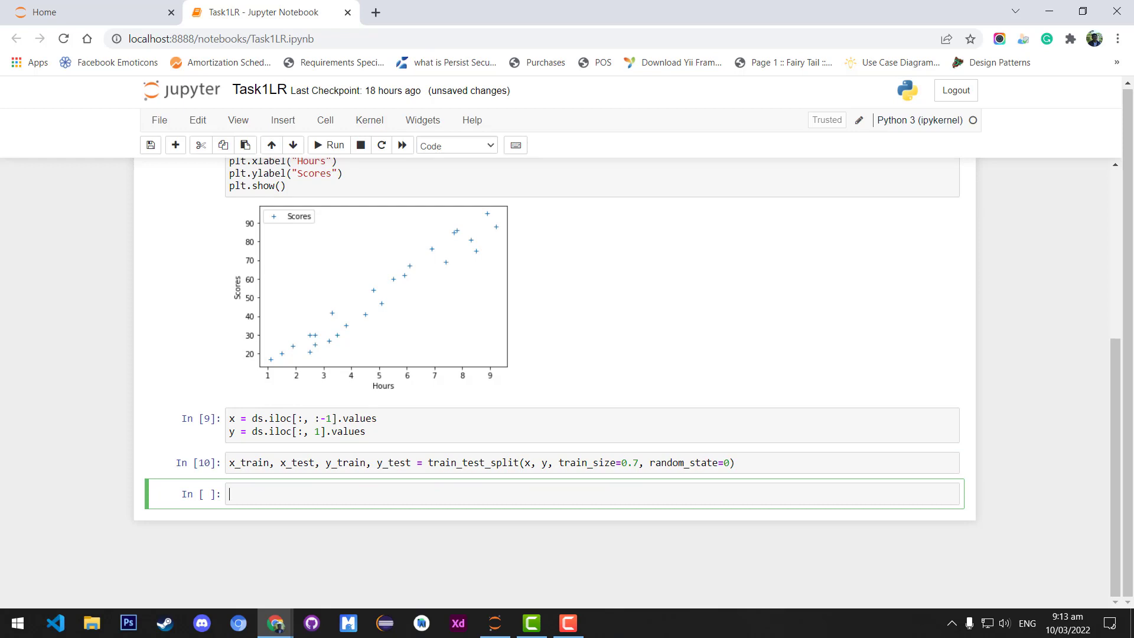
text(reg = LinearRegression())
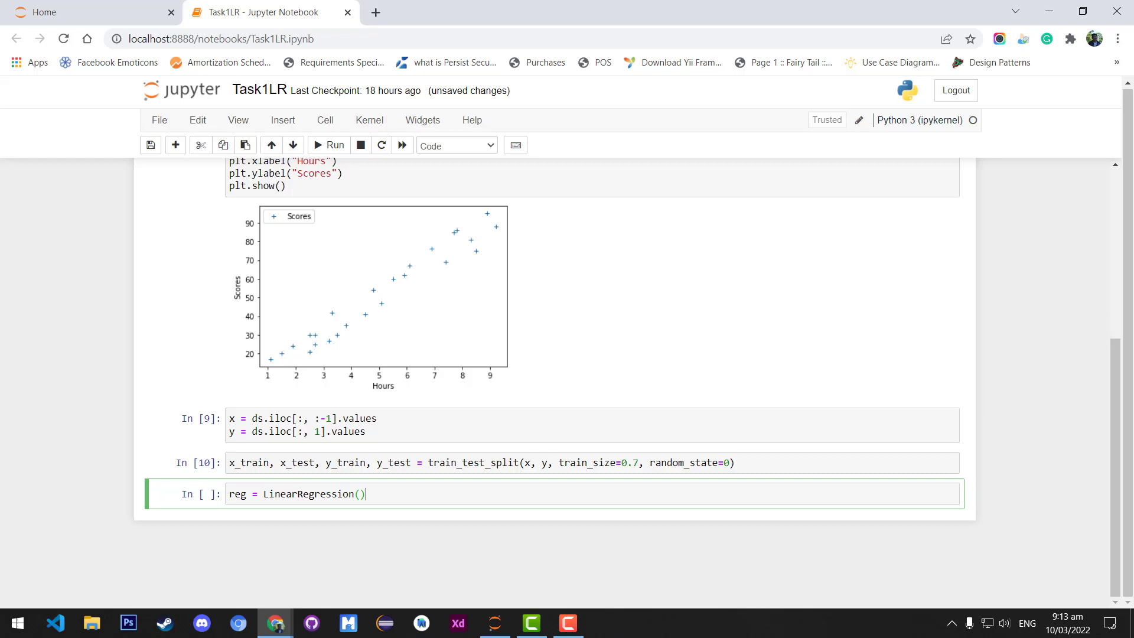
- Fit reg = LinearRegression() on x_train, y_train and print 'Training complete.'
key(Return)
text(reg.fit(x_train, y_train))
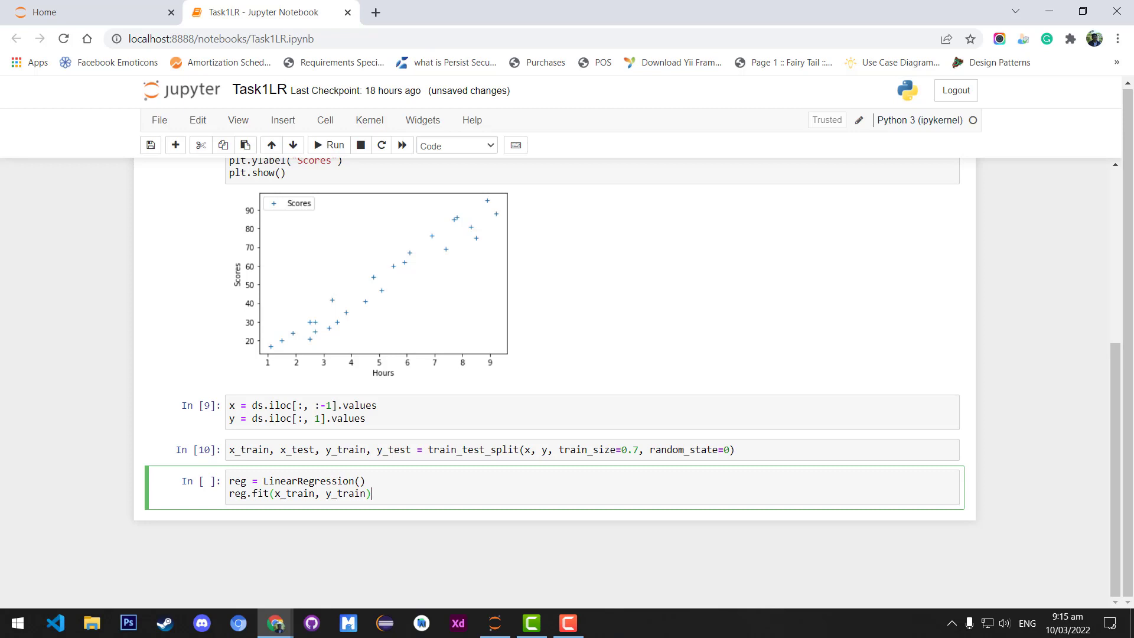
key(Return)
key(Return)
text(print("Training complete."))
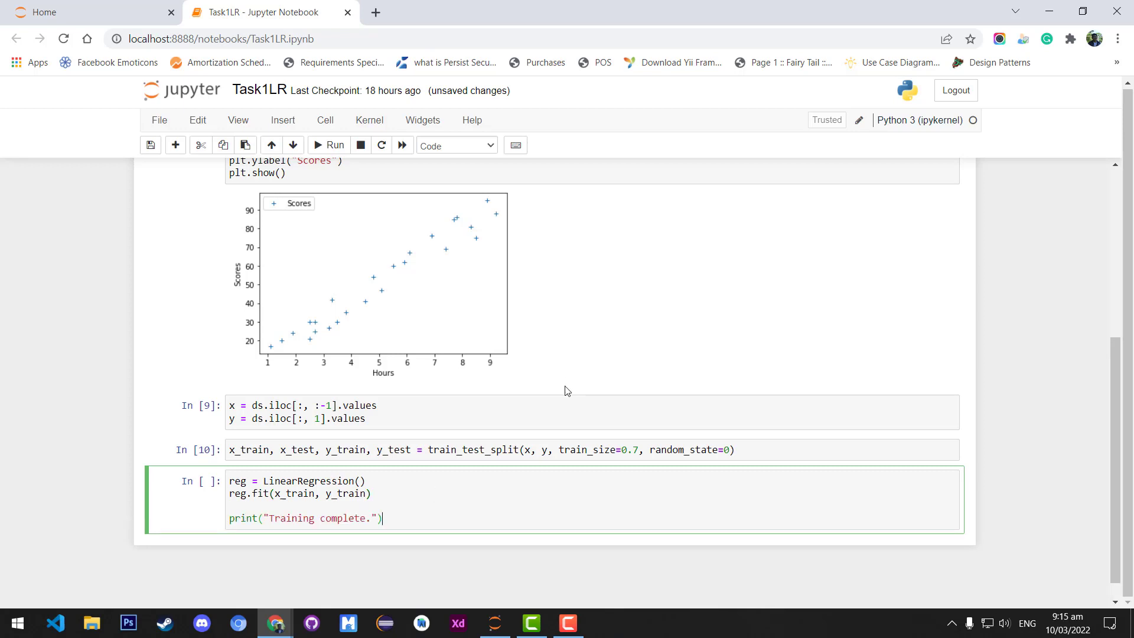
click(324, 148)
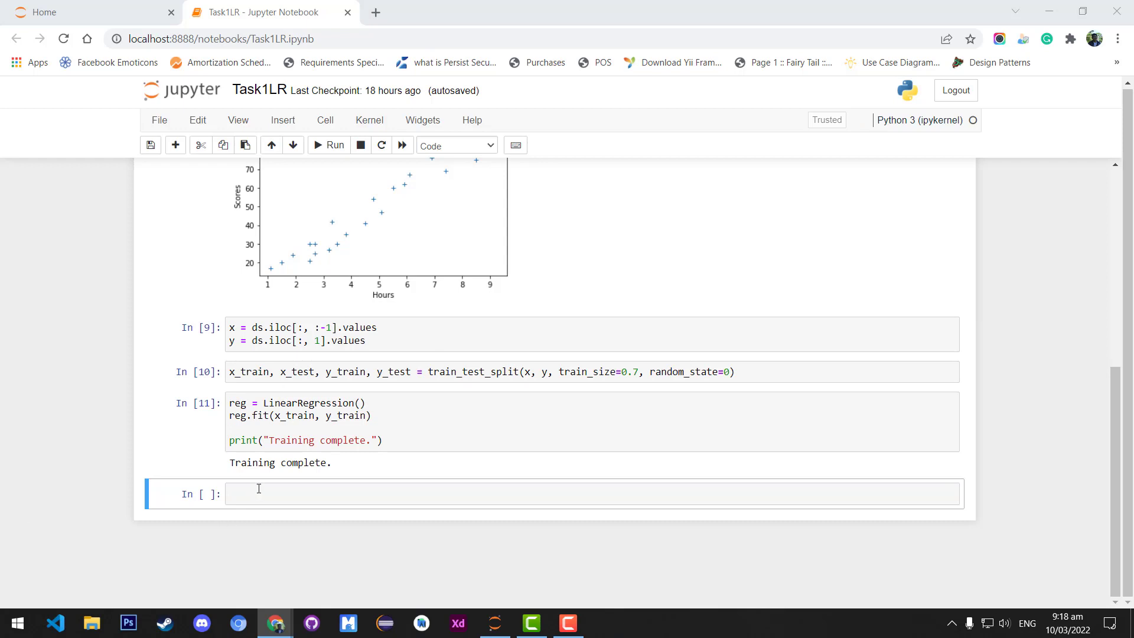
- Write reg.predict(x) and the plt.scatter line for the data points
click(258, 490)
text(line = reg.predict(x))
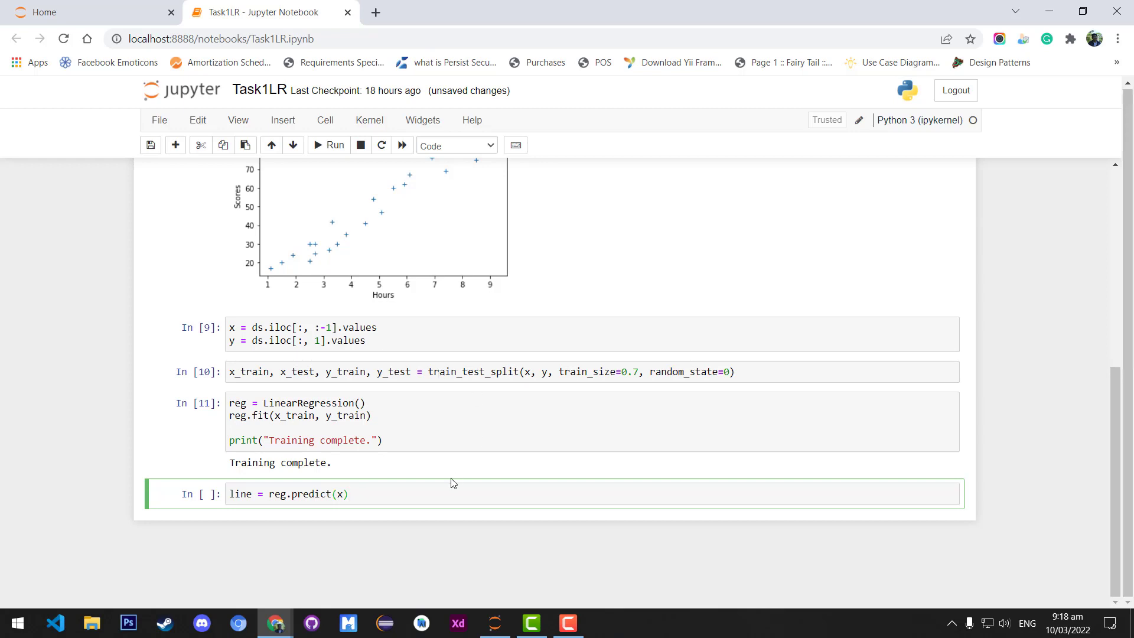
key(Return)
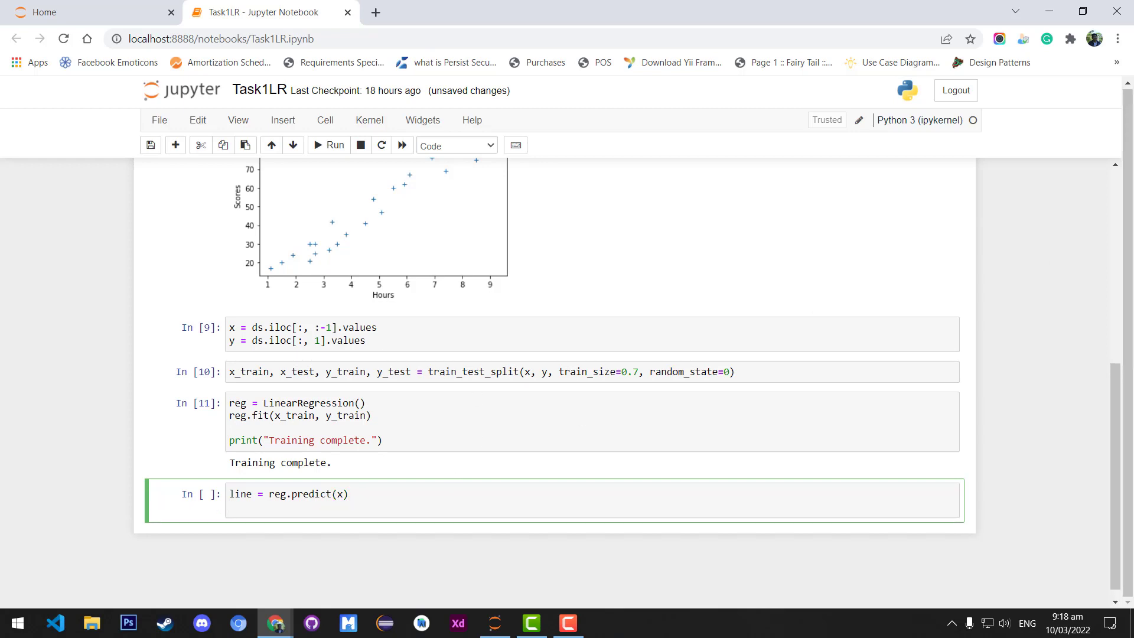
key(alt+Tab)
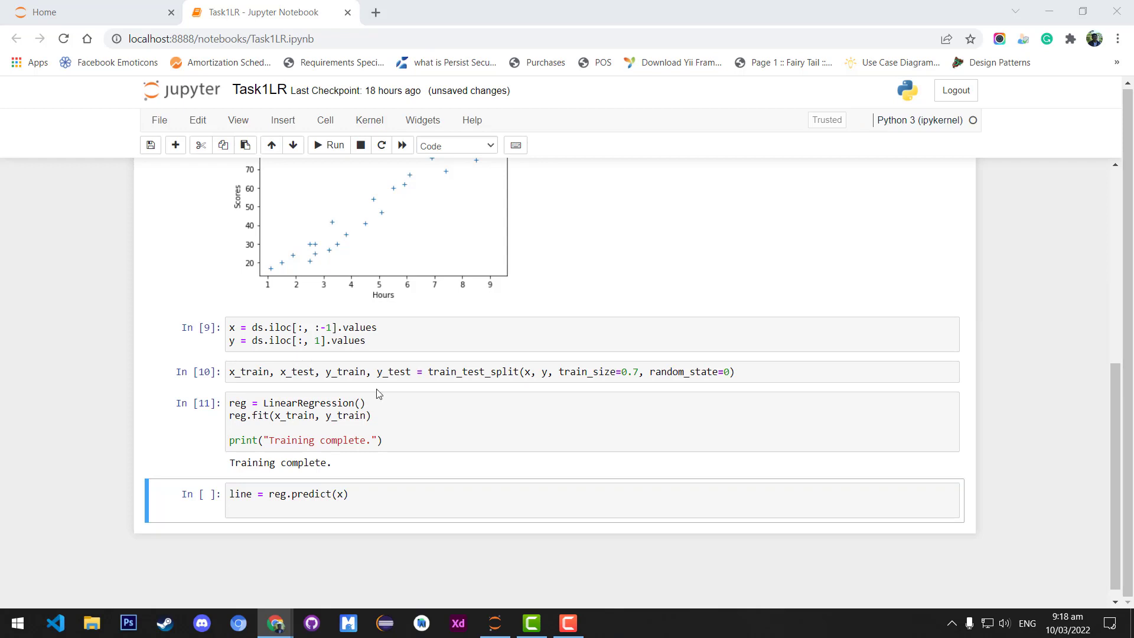
key(alt+Tab)
click(245, 507)
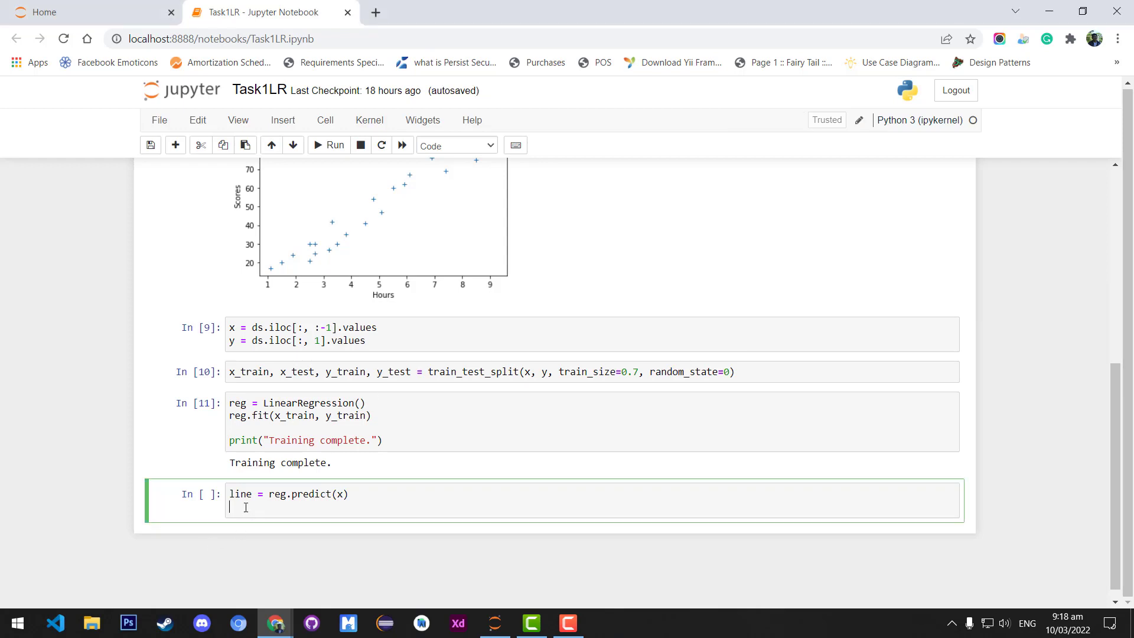
text(plt.scatter(x, y, marker="+"))
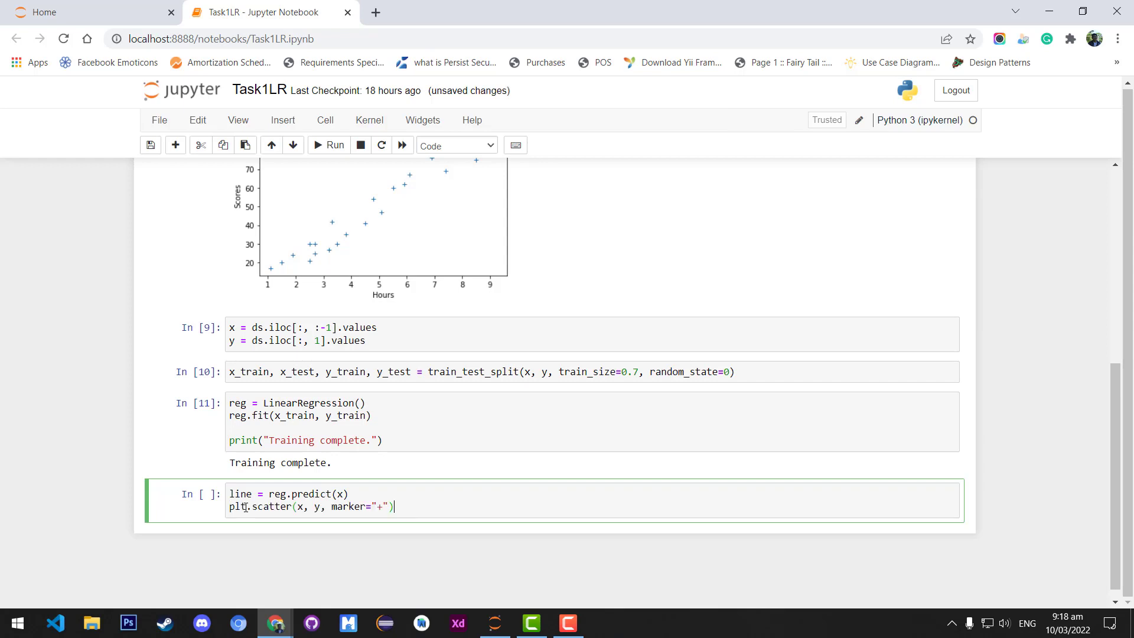
key(Return)
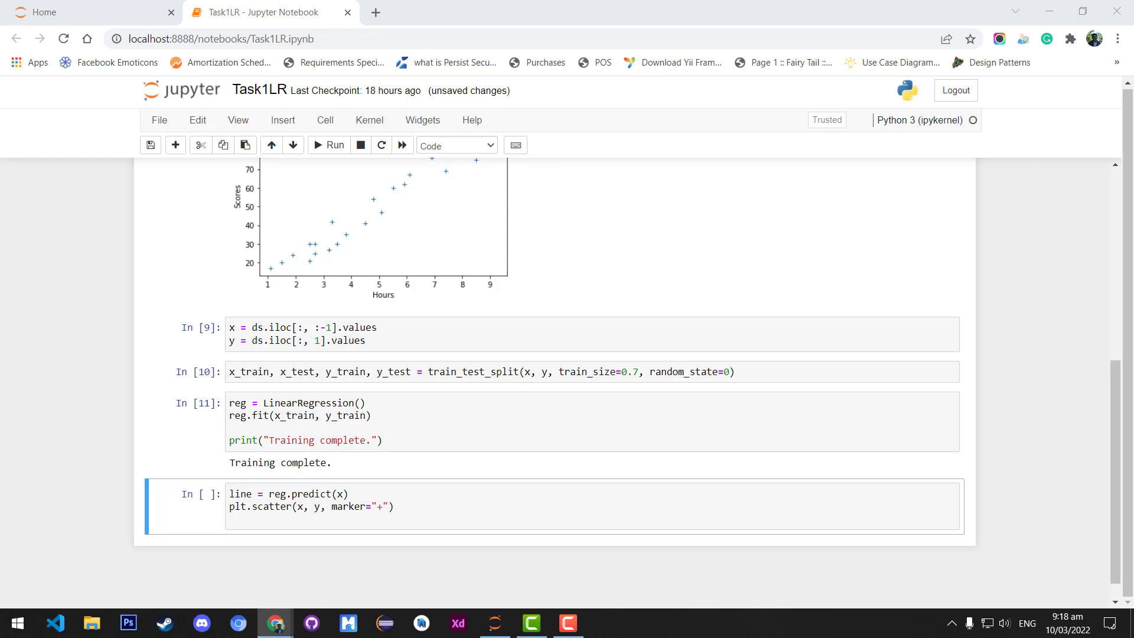
- Add plt.plot for the fitted line and plt.show(), then run to draw the regression line
click(252, 520)
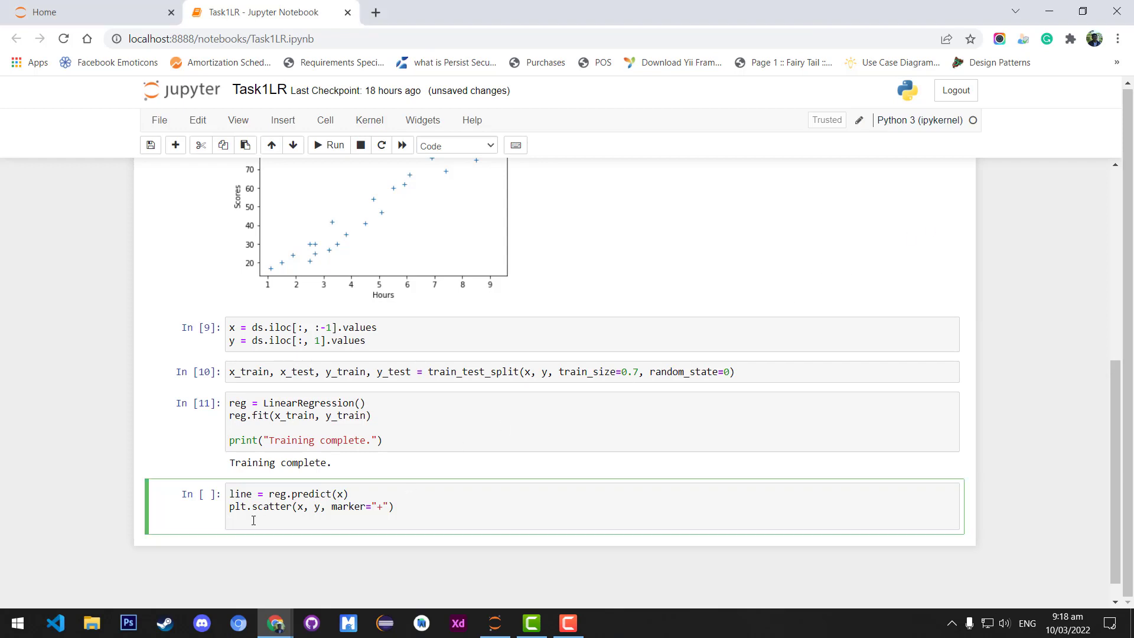
text(plt.plot(x, line))
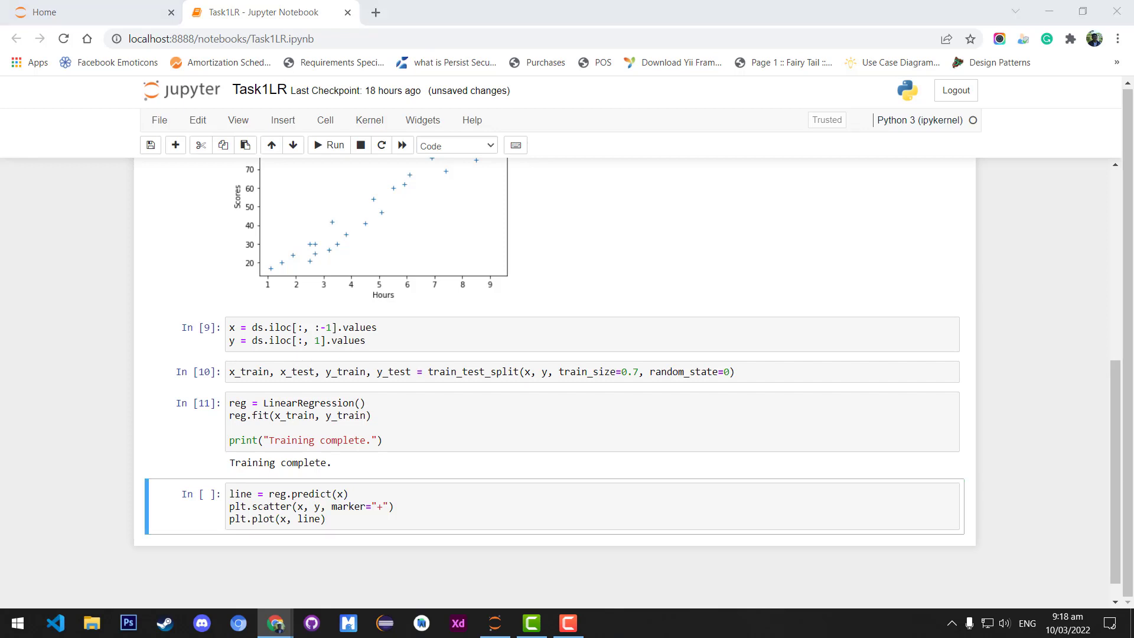
click(376, 520)
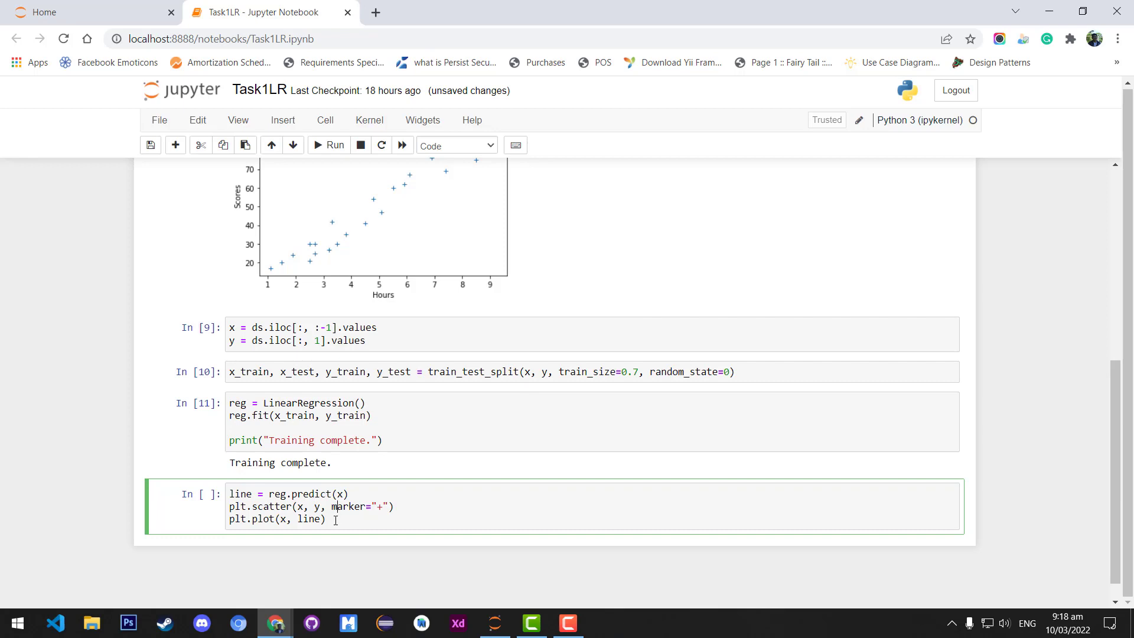
key(Return)
text(plt.show())
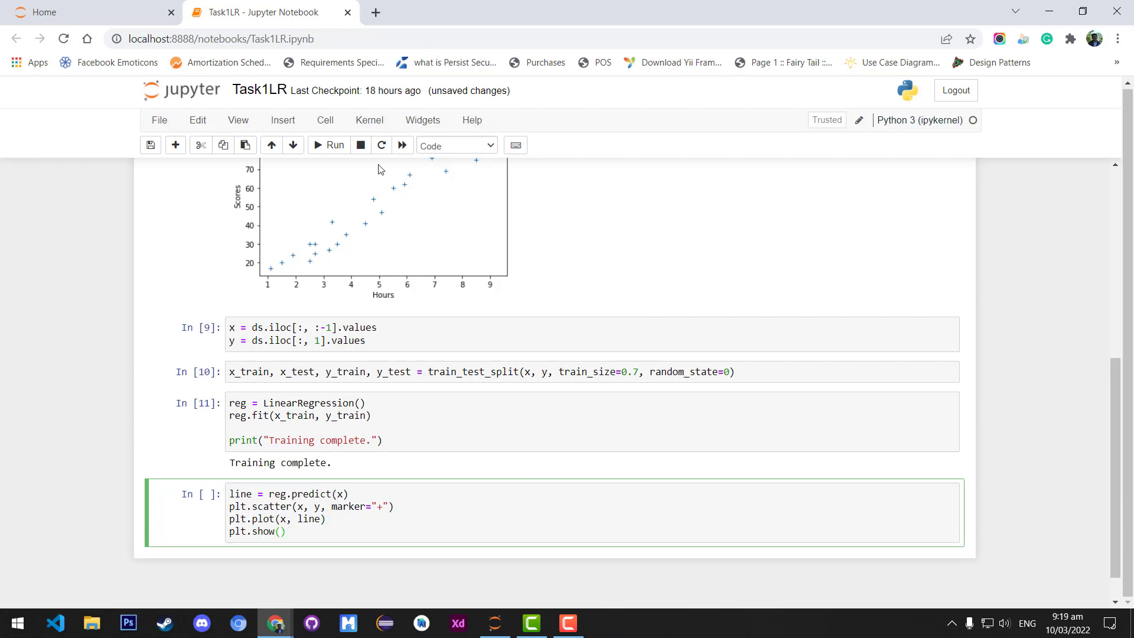
scroll(665, 330, down, 1)
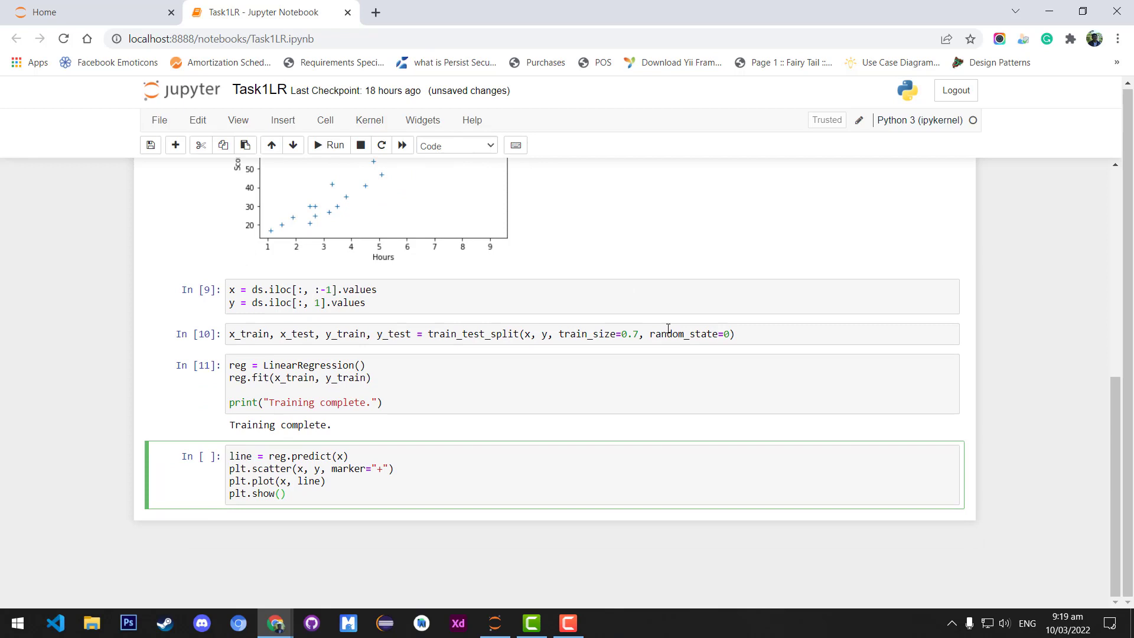
click(326, 146)
key(shift+Return)
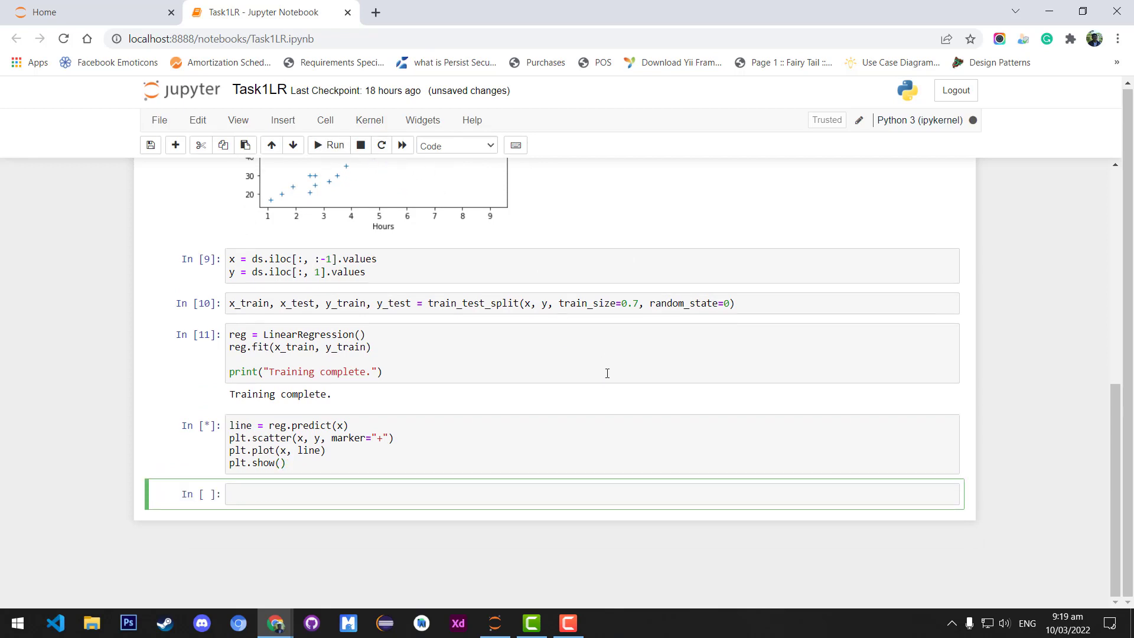
scroll(607, 373, down, 2)
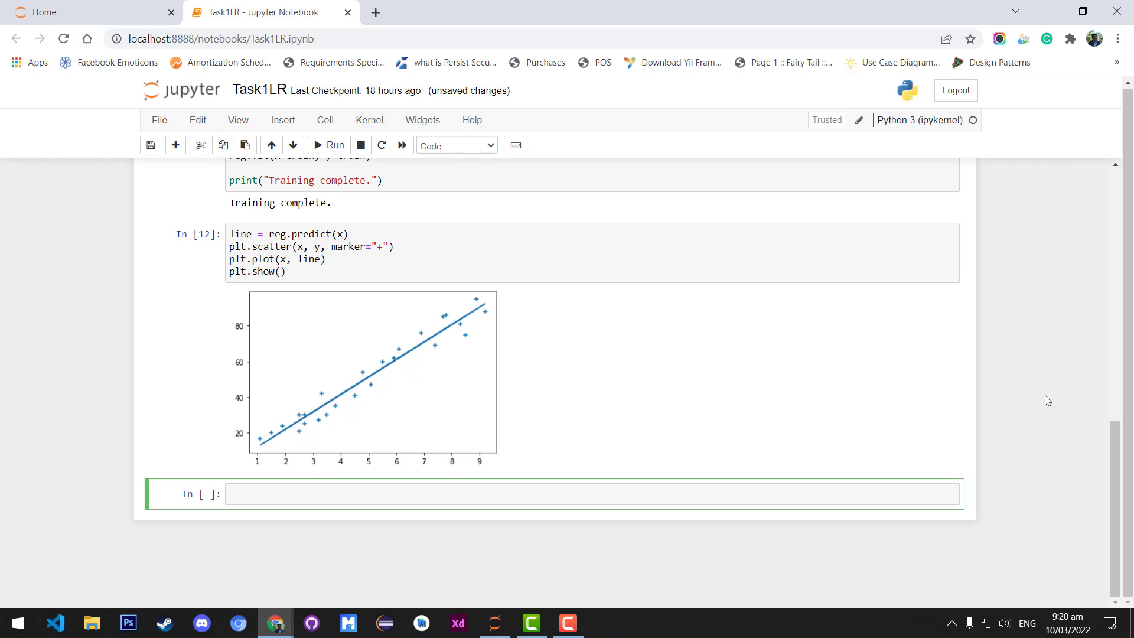
text(print(x_test))
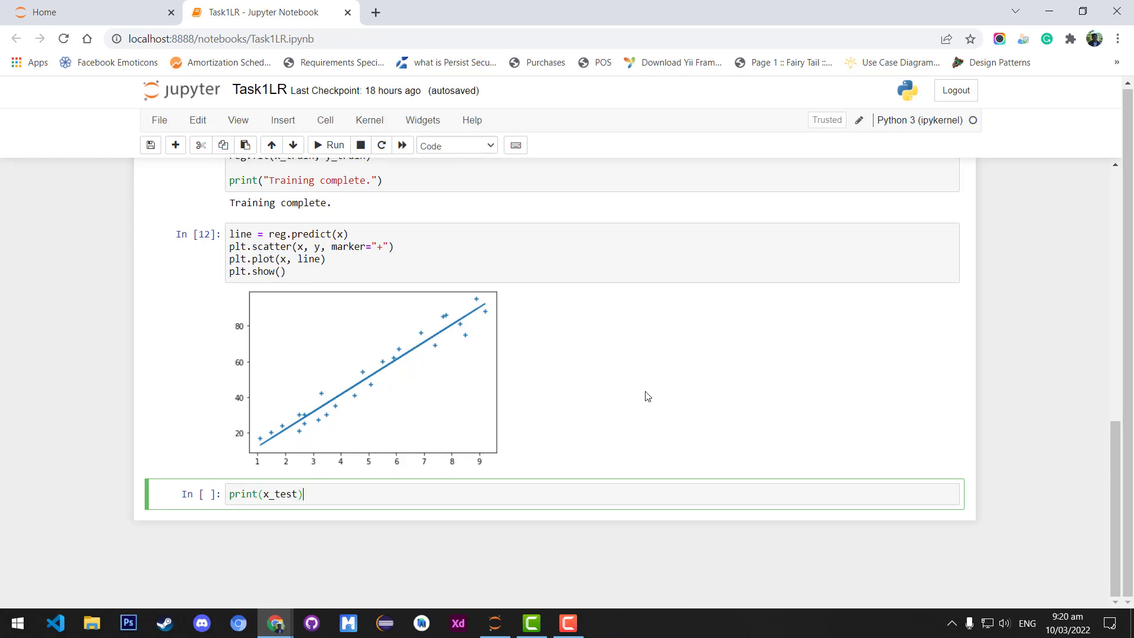
- Print x_test, then add y_pred = reg.predict(x_test) and rerun the cell
click(330, 145)
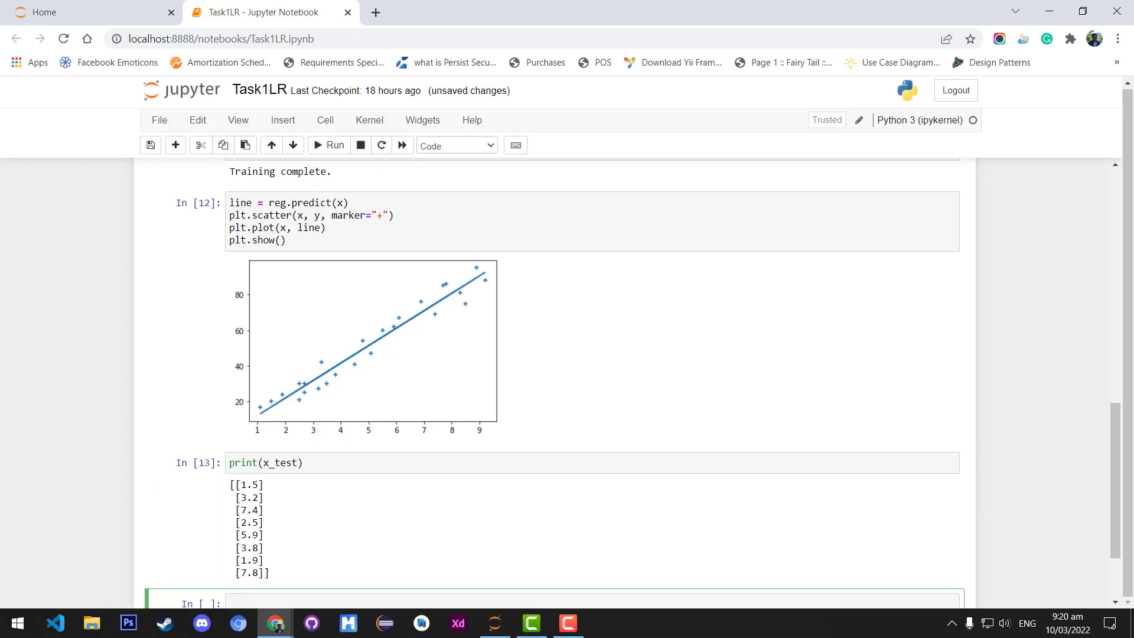
scroll(469, 498, down, 2)
key(Up)
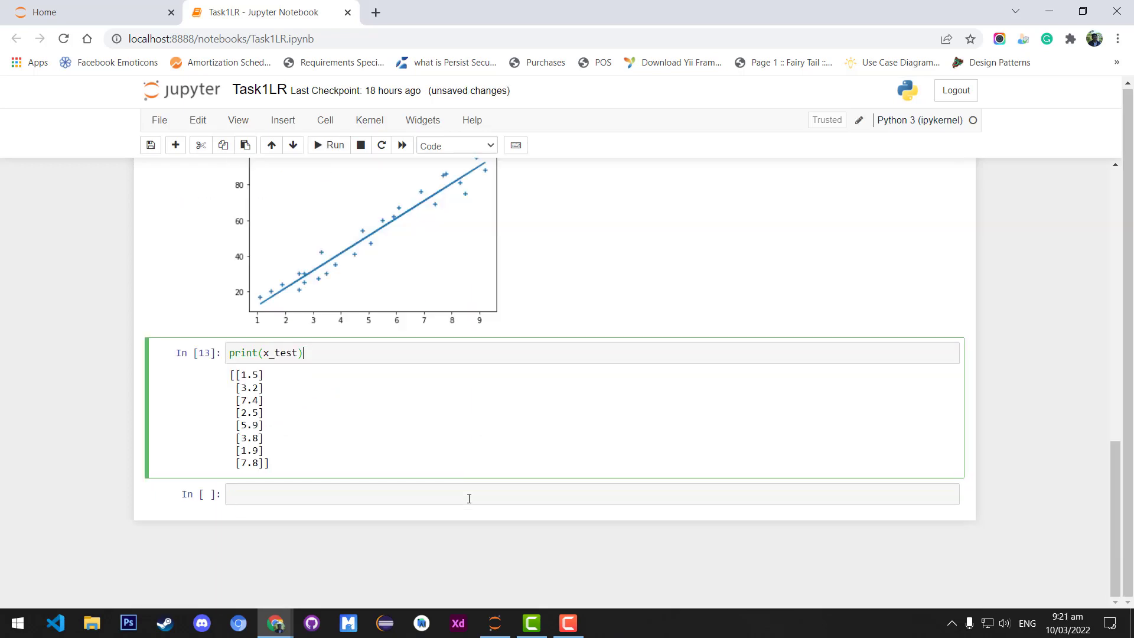
key(Return)
text(y_pred = reg.predict(x_test))
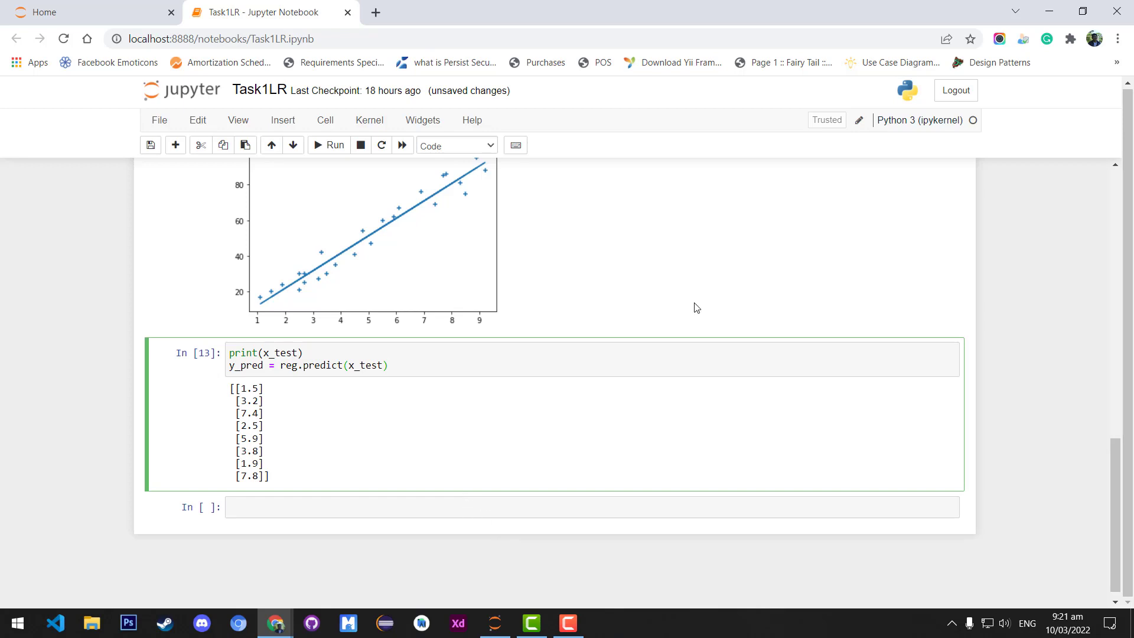
click(323, 152)
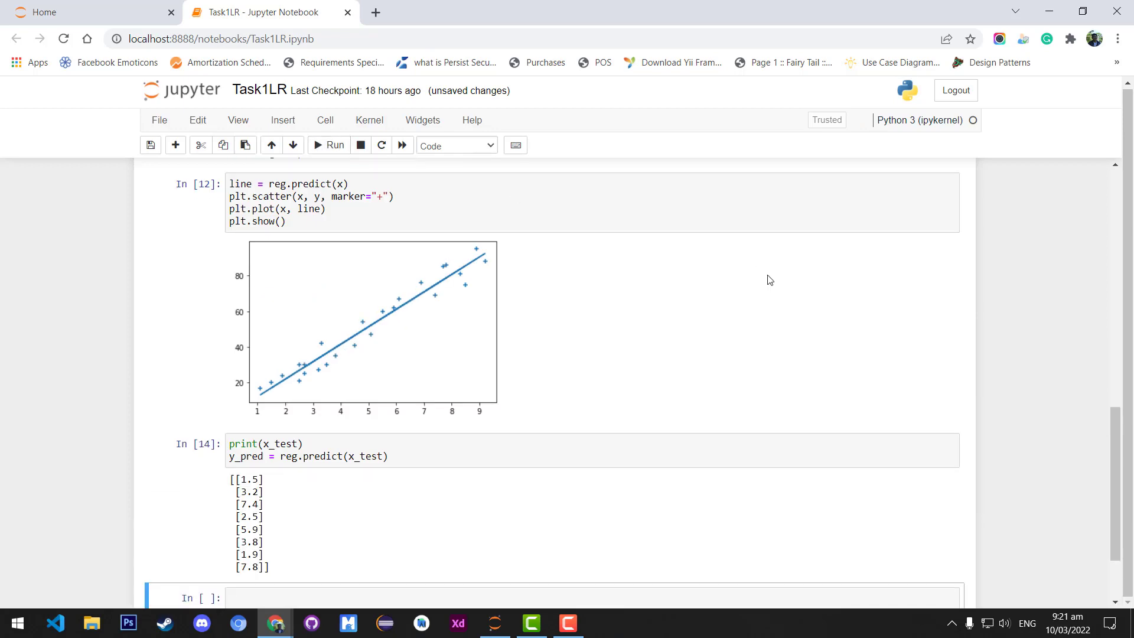
scroll(769, 281, down, 2)
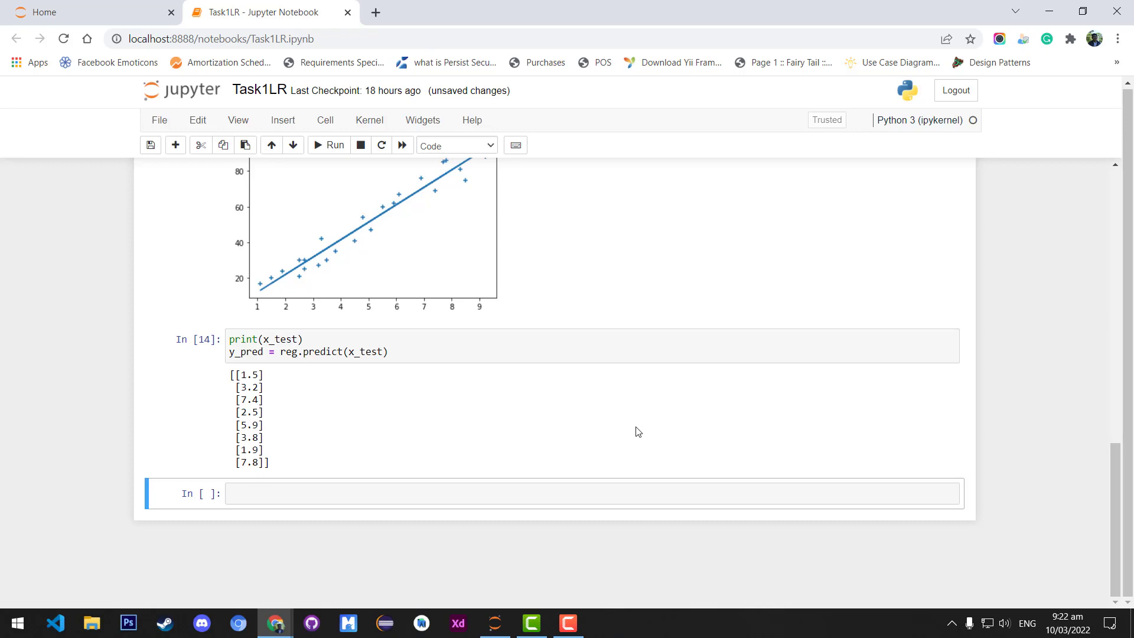
- Build df = pd.DataFrame of Actual y_test and Predicted y_pred and display it
click(275, 493)
text(df = pd.DataFrame({"Actual": y_test, "Predicted": y_pred}))
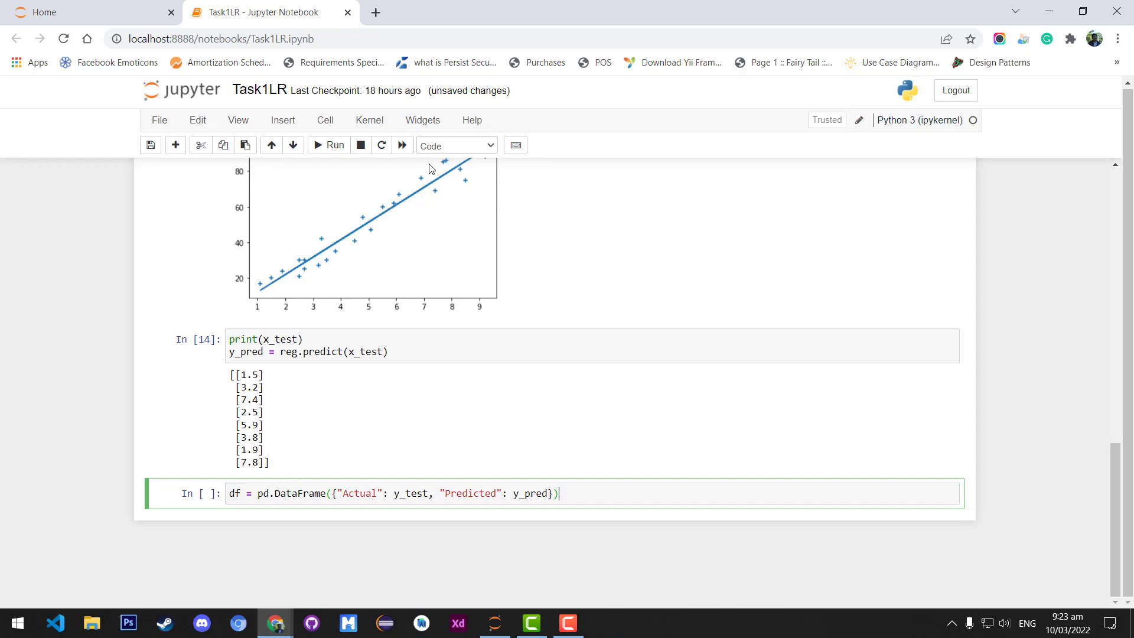
click(319, 149)
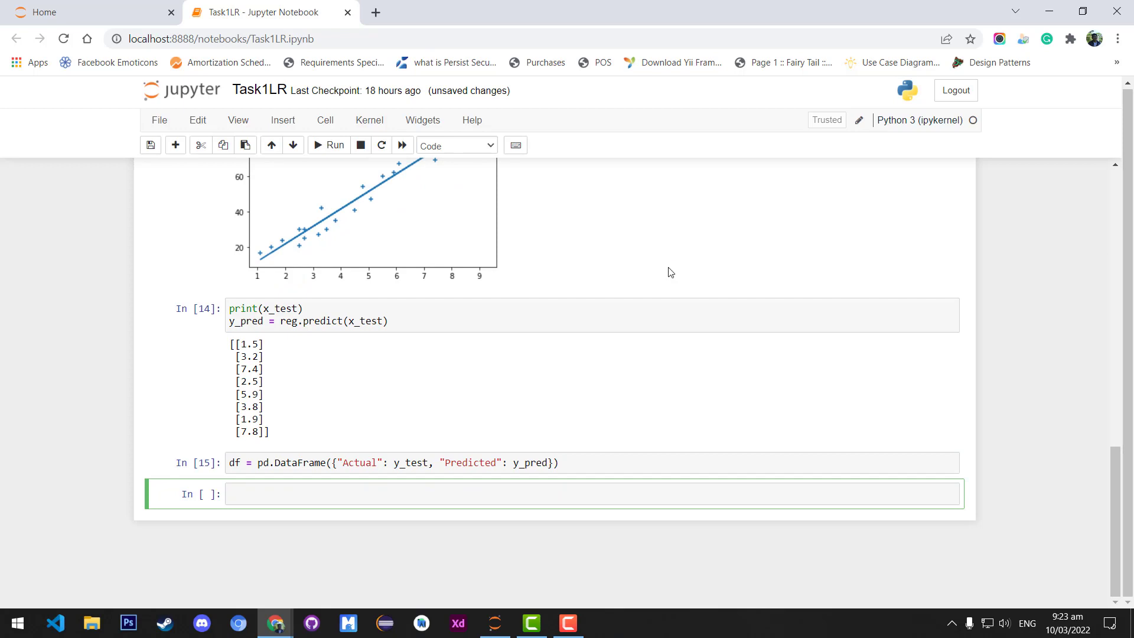
click(570, 464)
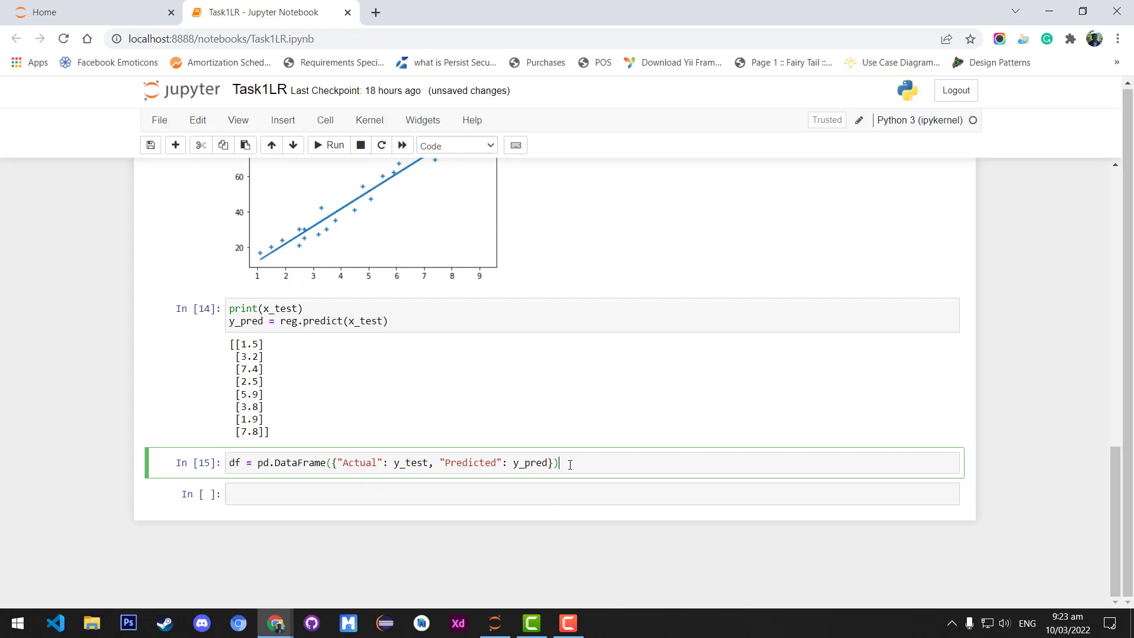
key(Return)
text(df)
click(329, 144)
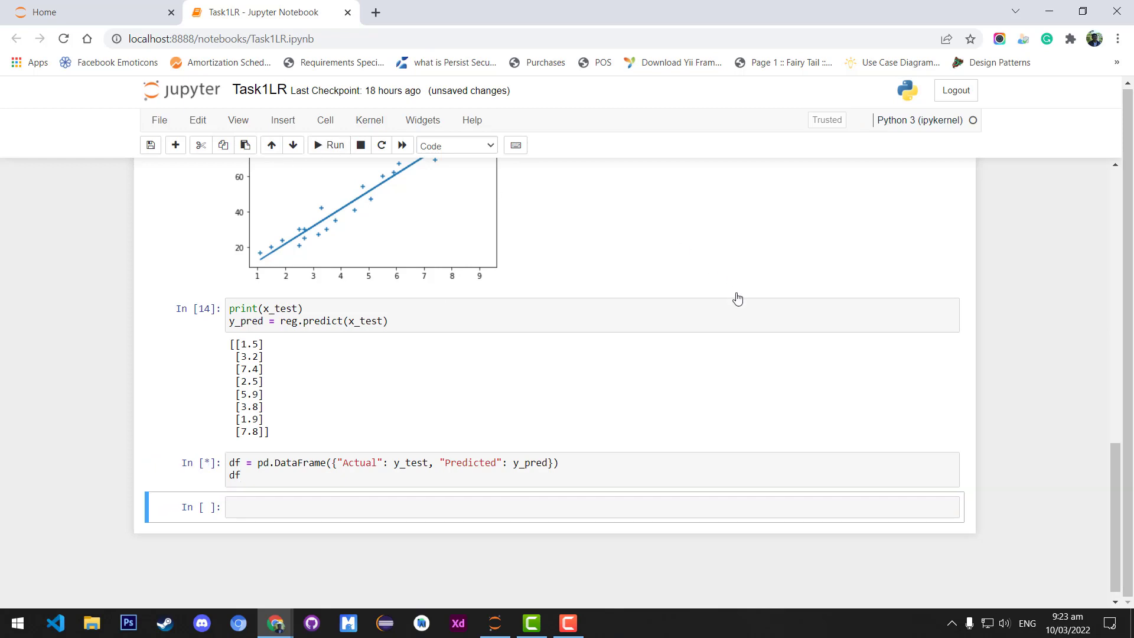
scroll(723, 293, down, 2)
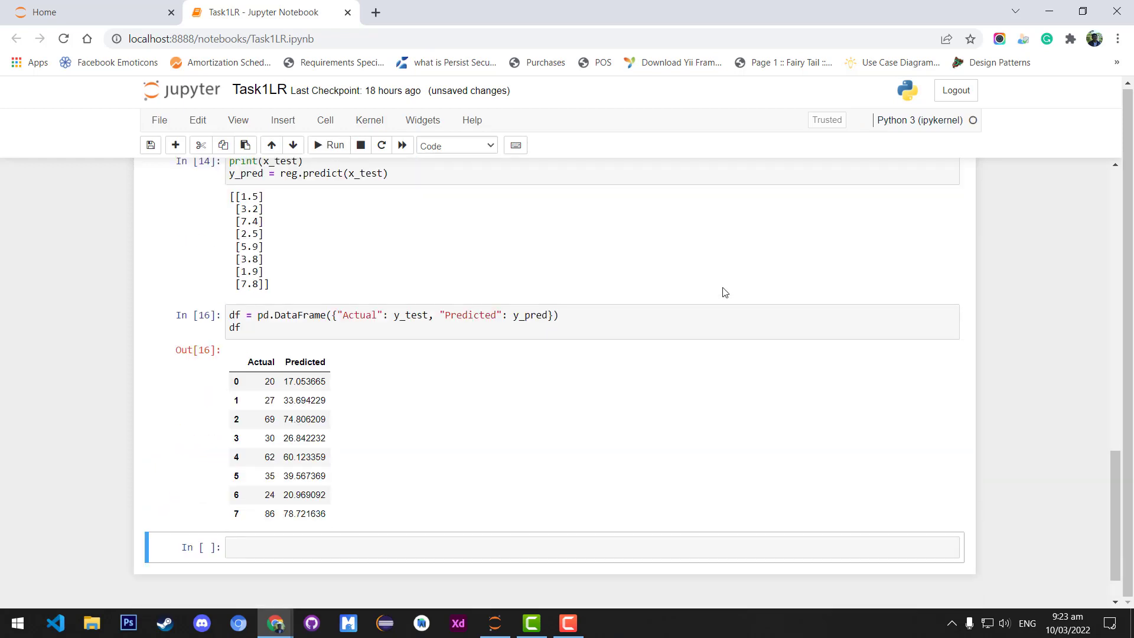
scroll(650, 405, down, 1)
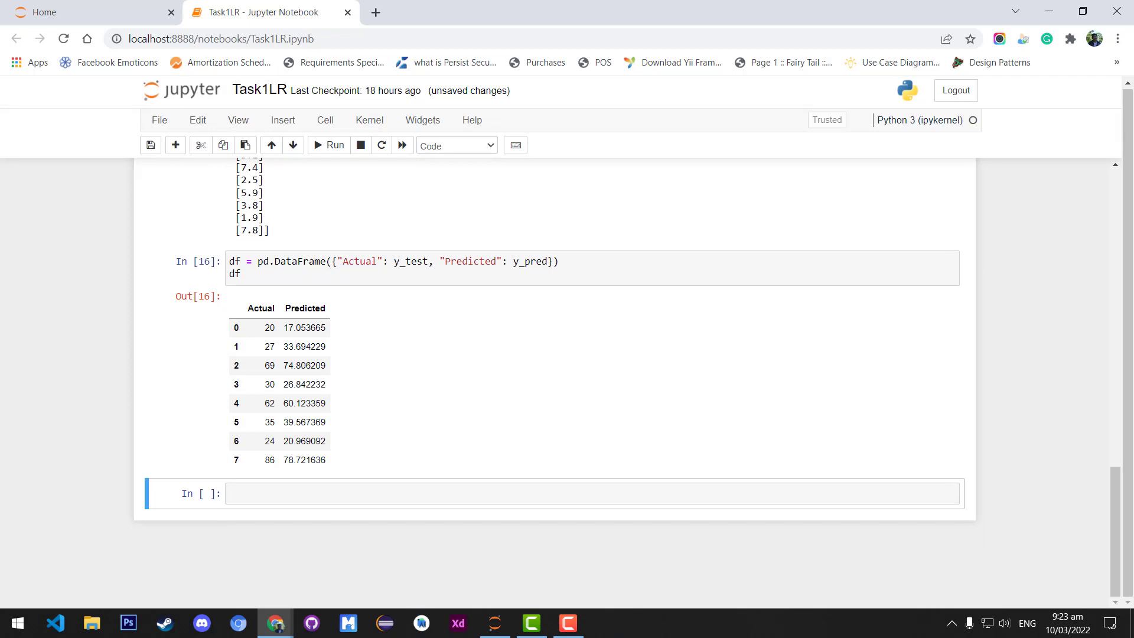
- Set own_data_in_hours = 9.25, predict with reg, and print study hours and predicted score 92.915
key(Return)
text(own_data_in_hours = 9.25)
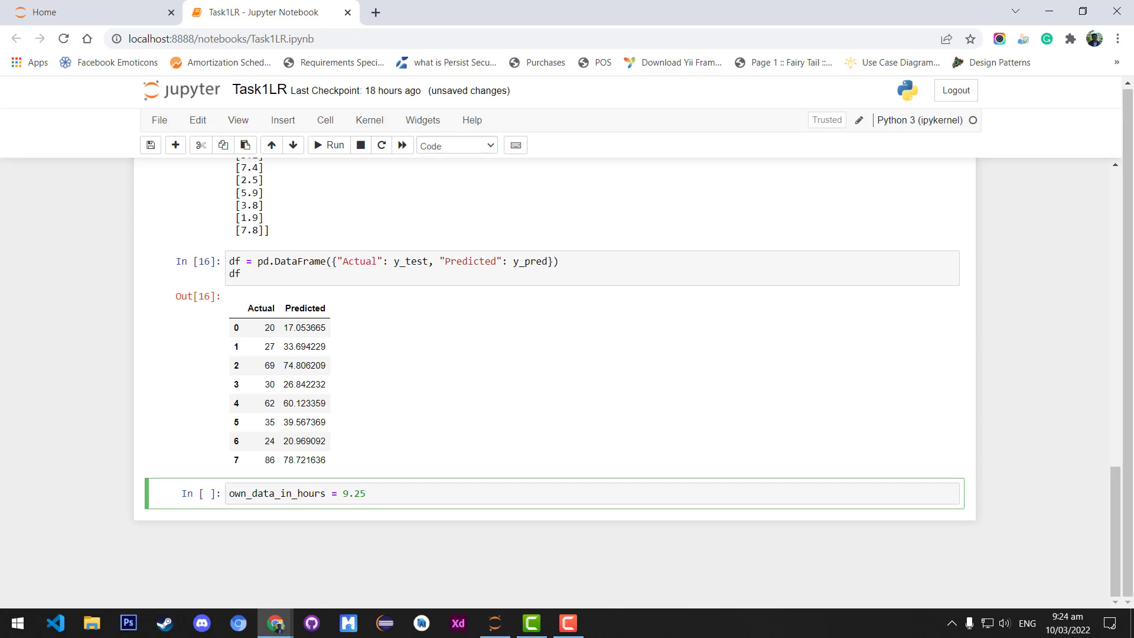
key(Return)
text(own_pred = reg.predict([[own_data_in_hours]]))
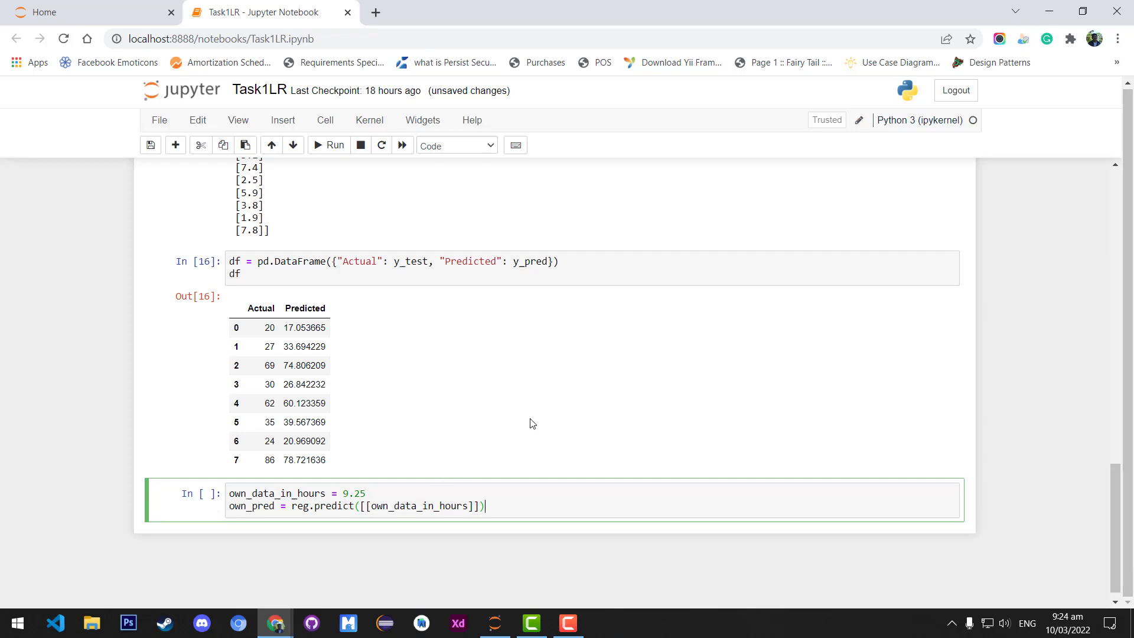
key(Return)
key(Return)
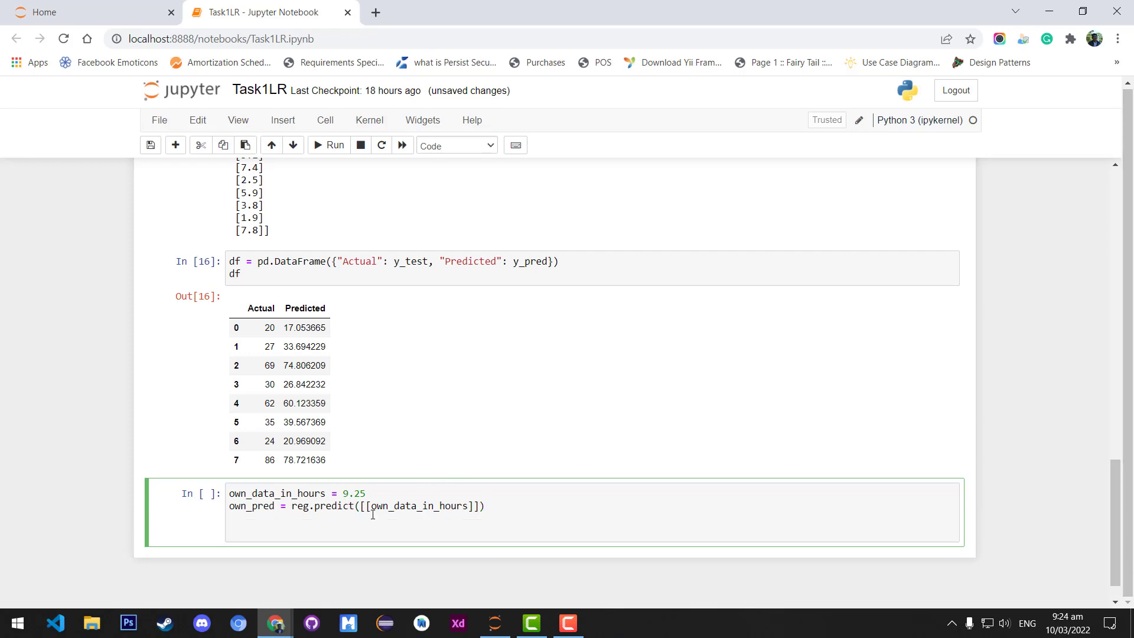
text(print("Study Hours: {}".format(own_data_in_hours)))
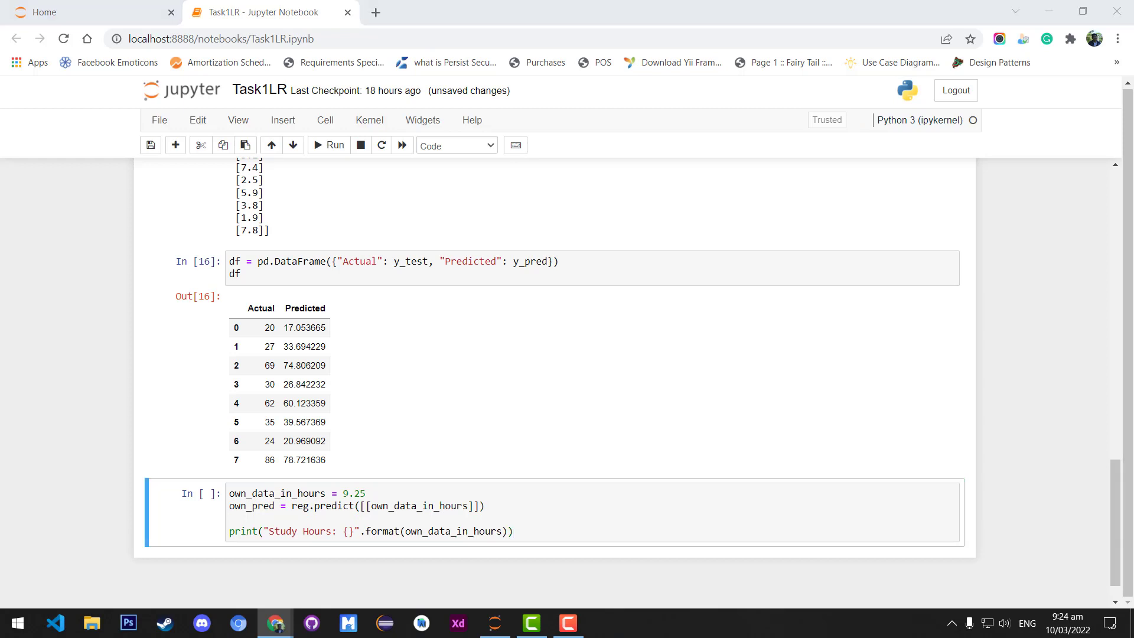
click(527, 530)
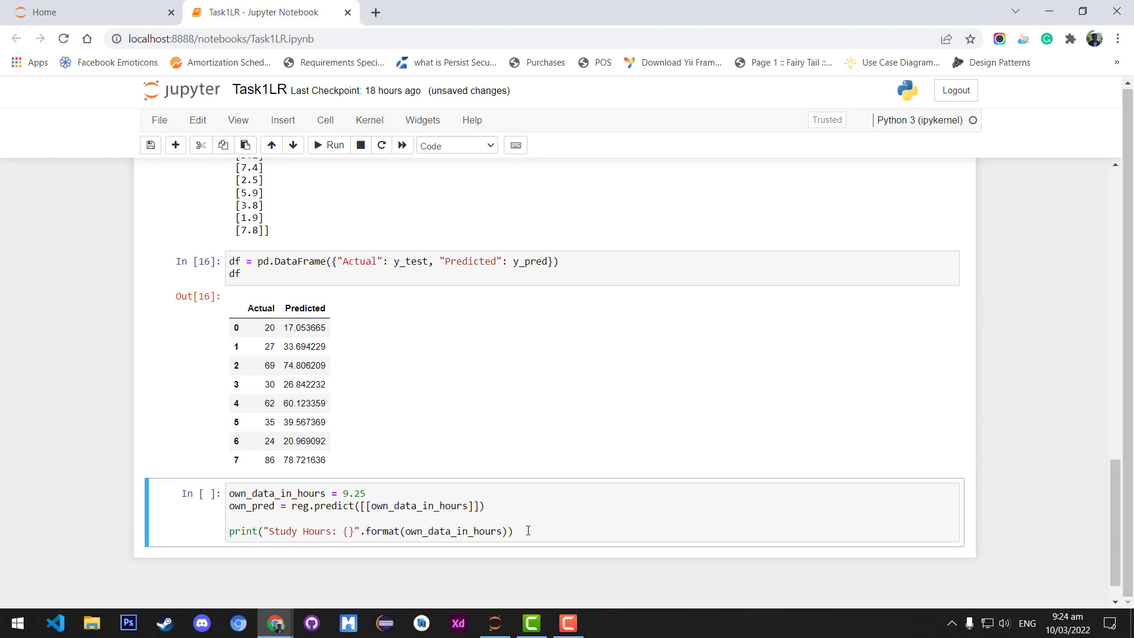
key(Return)
text(print("Predicted Score: {}".format(own_pred)))
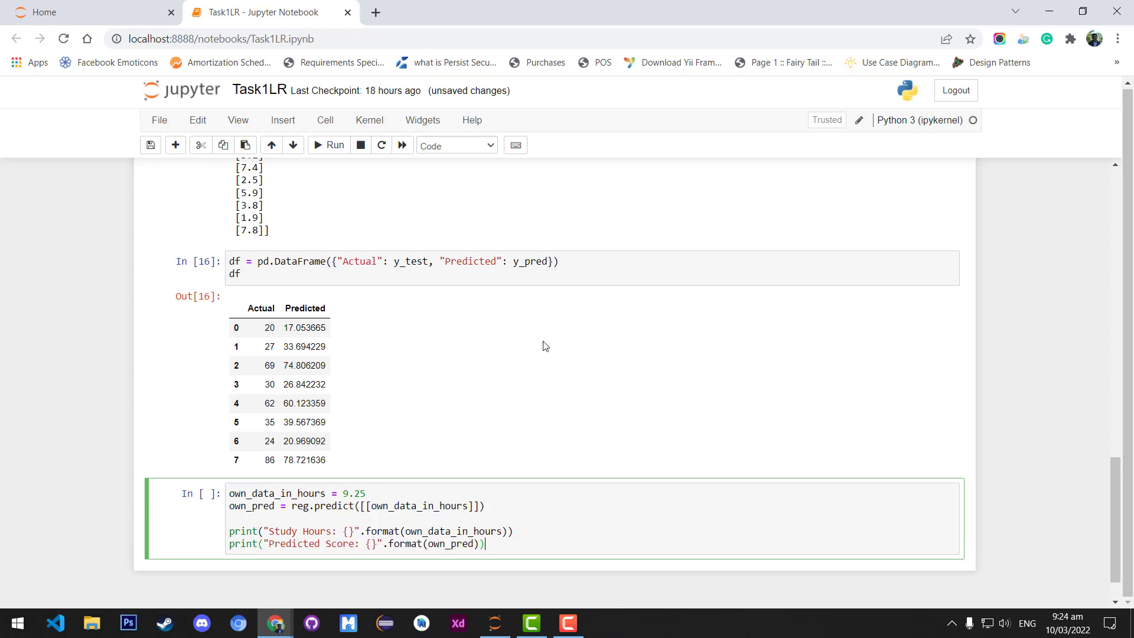
key(shift+Return)
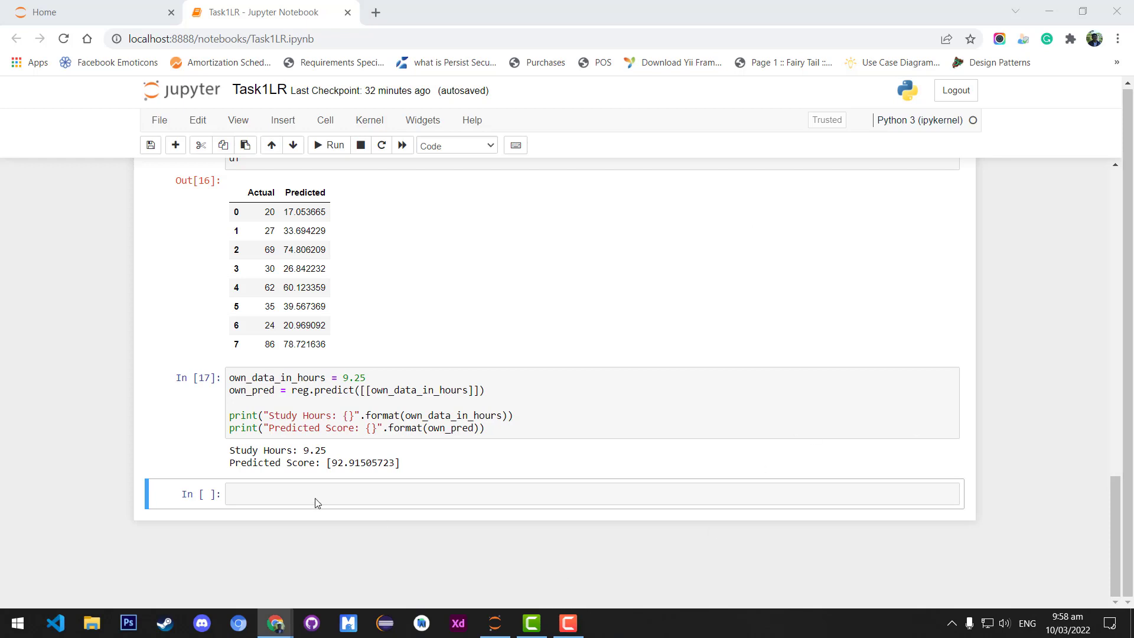
- Compute y = reg.coef_ * 9.25 + reg.intercept_ and display it, getting 92.91505723
click(271, 495)
text(y = reg.coef_ * 9.25 + reg.intercept_)
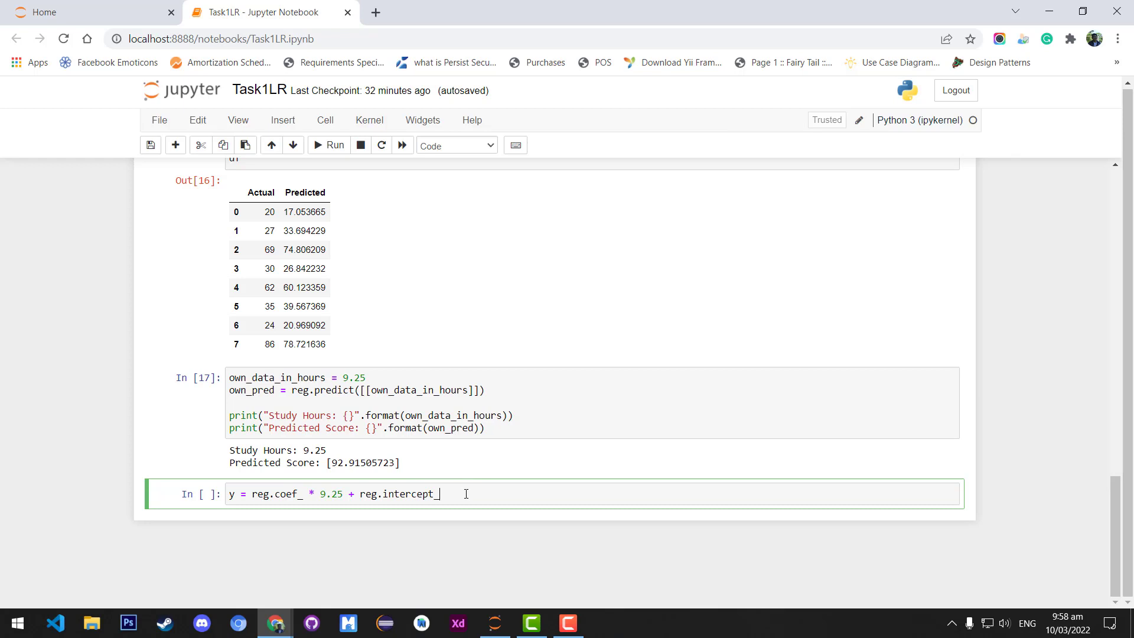
key(Return)
text(y)
key(shift+Return)
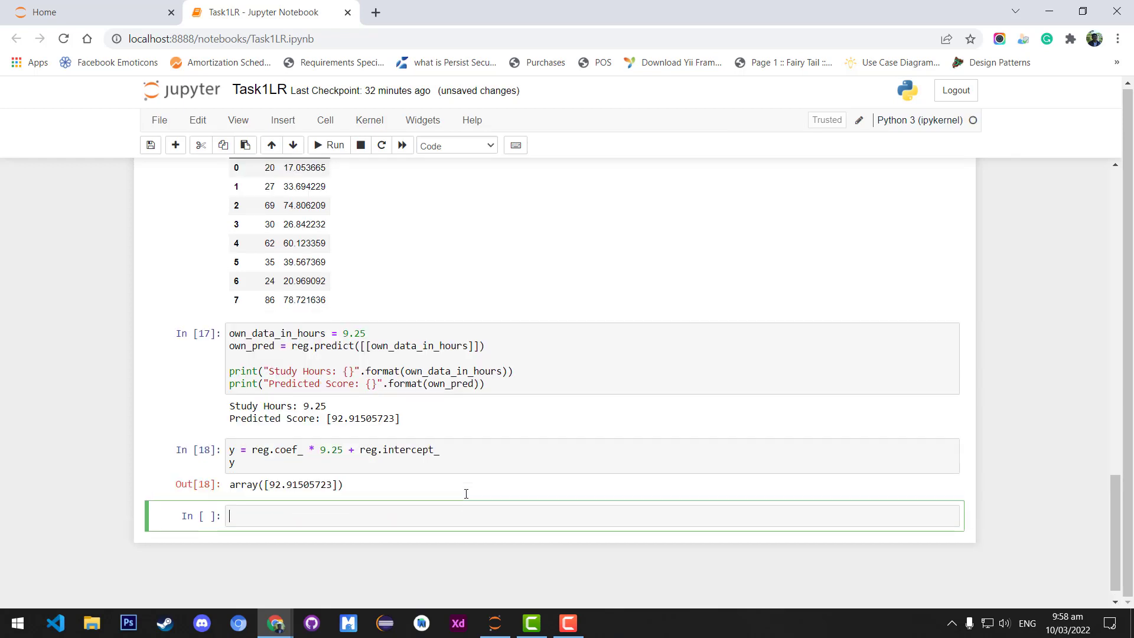